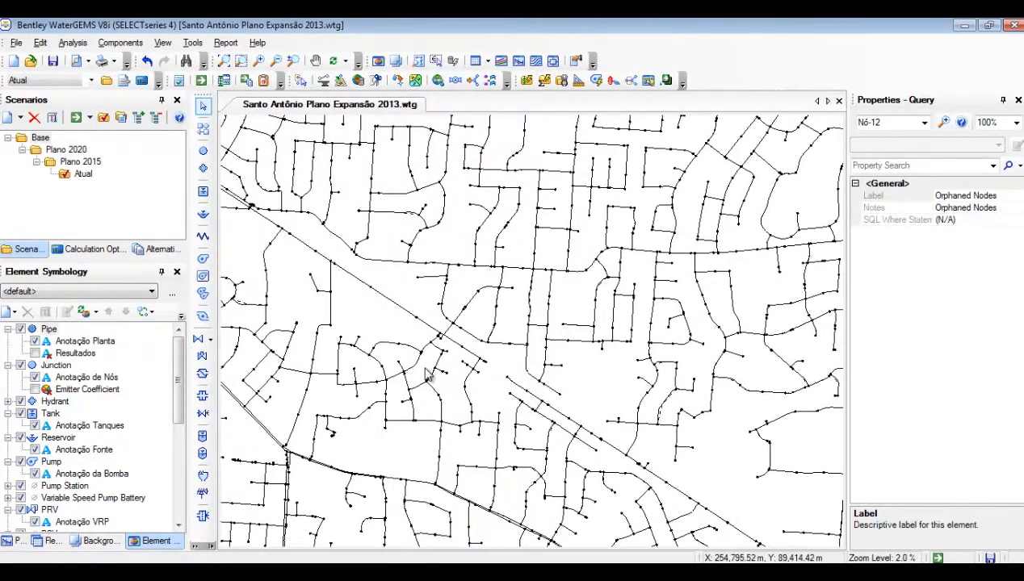
# - Examine how the pipes and junctions connect in the main network
pyautogui.scroll(10, 581, 360)
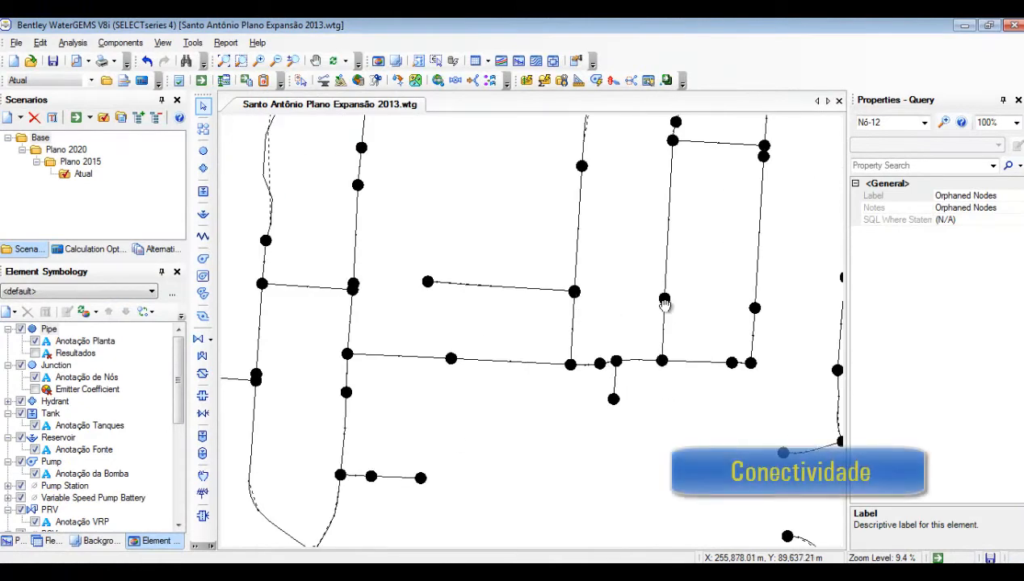
pyautogui.moveTo(663, 298); pyautogui.dragTo(606, 346)
pyautogui.moveTo(590, 298); pyautogui.dragTo(530, 463)
pyautogui.moveTo(598, 266); pyautogui.dragTo(574, 280)
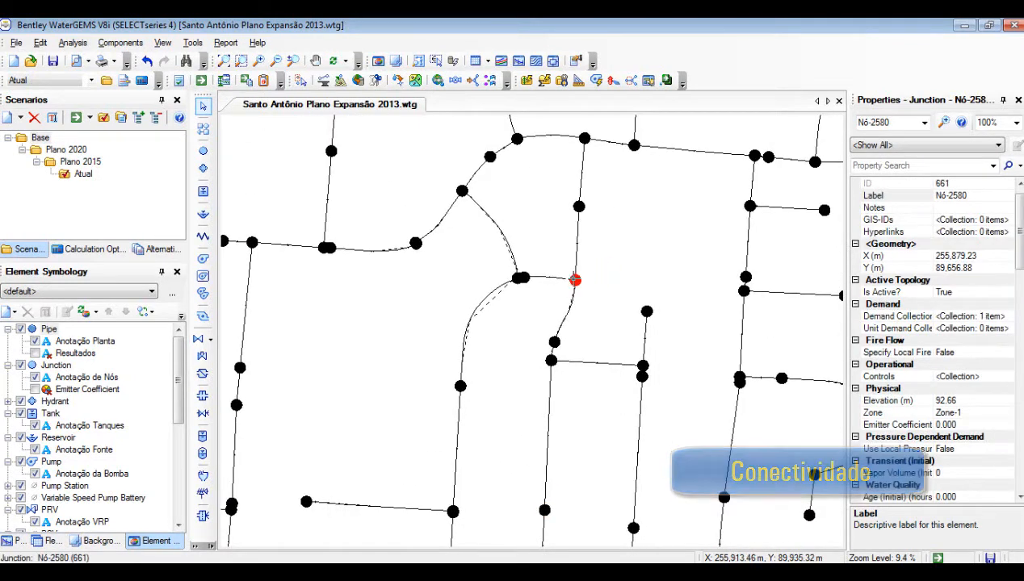
pyautogui.scroll(-8, 516, 361)
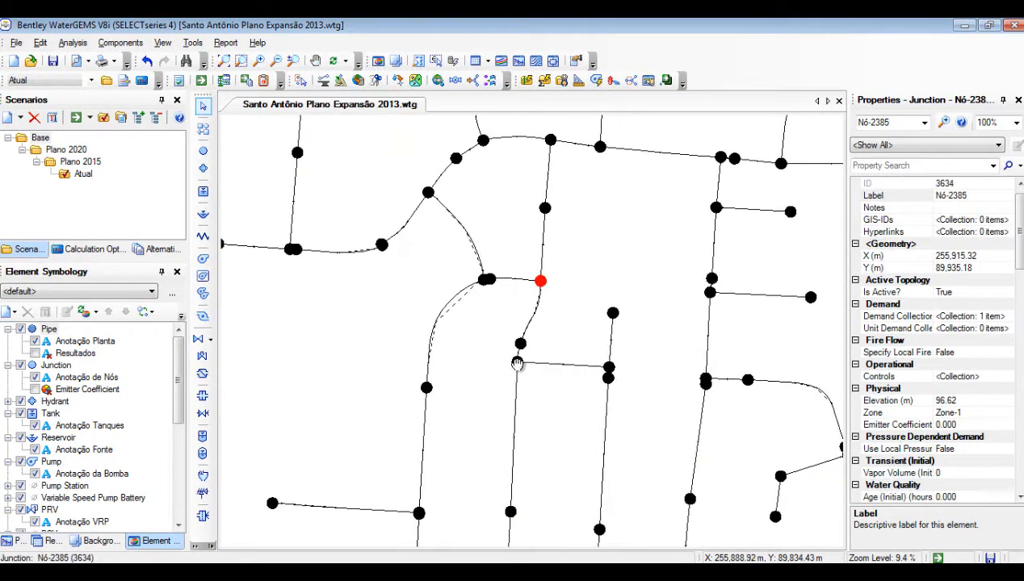
pyautogui.scroll(4, 557, 276)
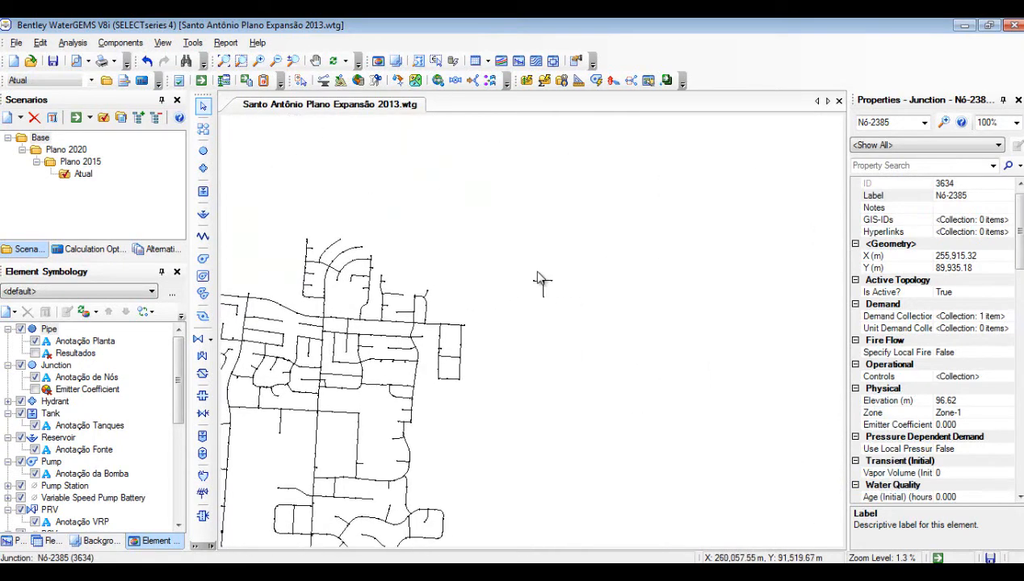
# - Examine the isolated T-shaped network's middle junction and the end node of its upper line for connectivity errors
pyautogui.scroll(3, 563, 300)
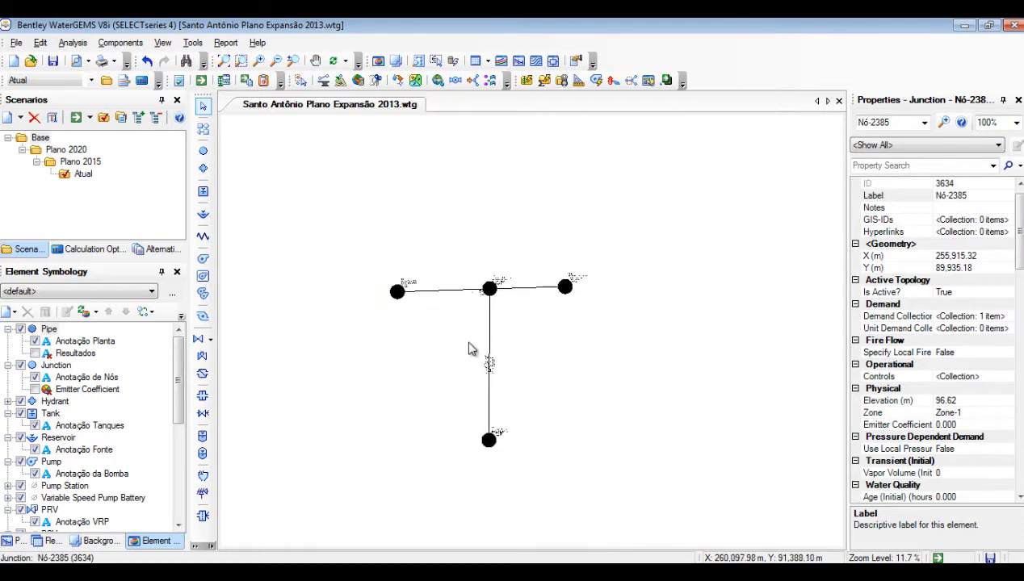
pyautogui.scroll(1, 465, 324)
pyautogui.moveTo(499, 275)
pyautogui.mouseDown()
pyautogui.moveTo(525, 283)
pyautogui.moveTo(495, 275)
pyautogui.mouseUp()
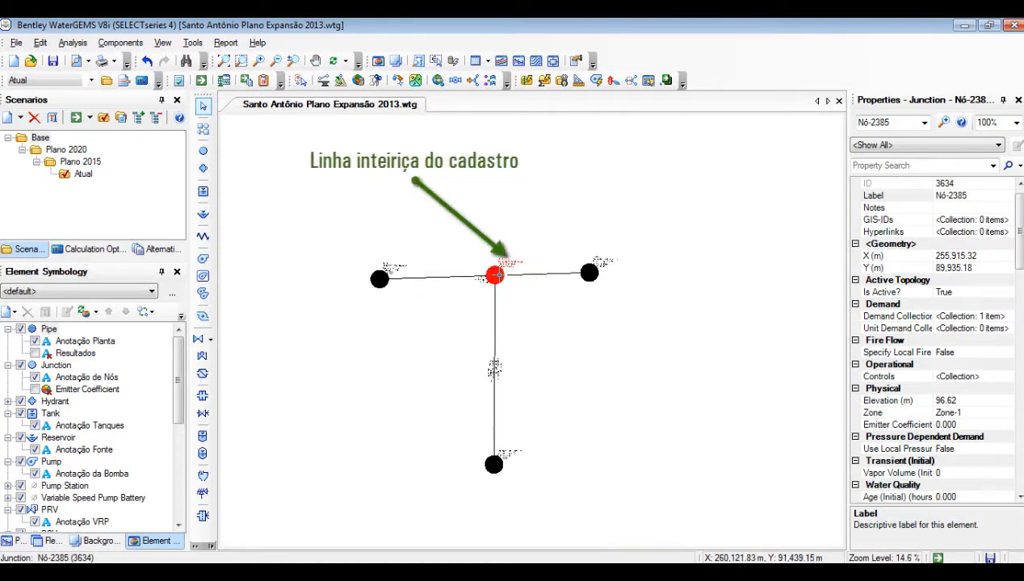
pyautogui.click(494, 276)
pyautogui.click(538, 297)
pyautogui.scroll(1, 535, 298)
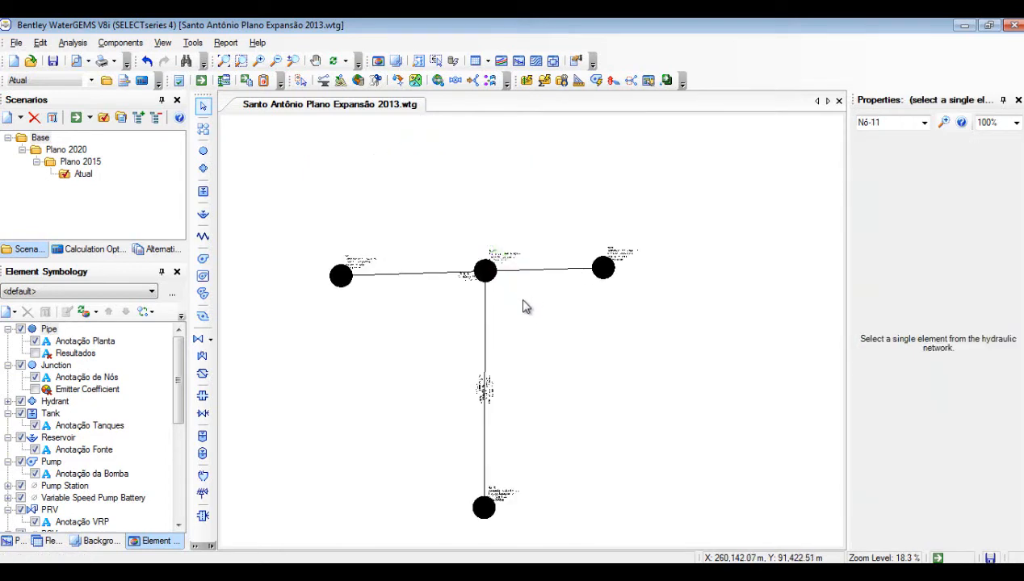
pyautogui.moveTo(522, 301); pyautogui.dragTo(469, 284)
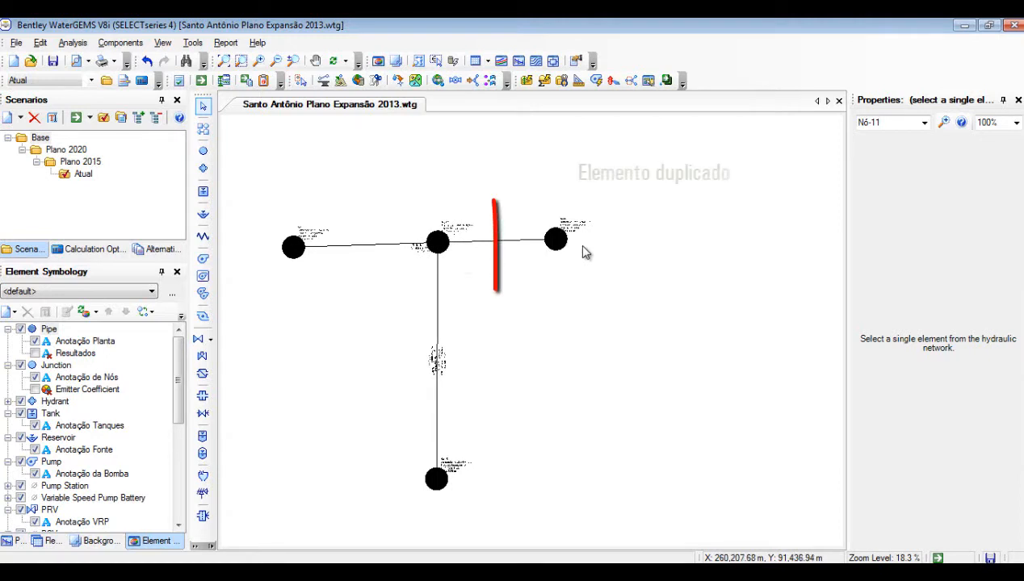
pyautogui.moveTo(561, 234)
pyautogui.mouseDown()
pyautogui.moveTo(598, 243)
pyautogui.moveTo(556, 239)
pyautogui.mouseUp()
pyautogui.click(579, 284)
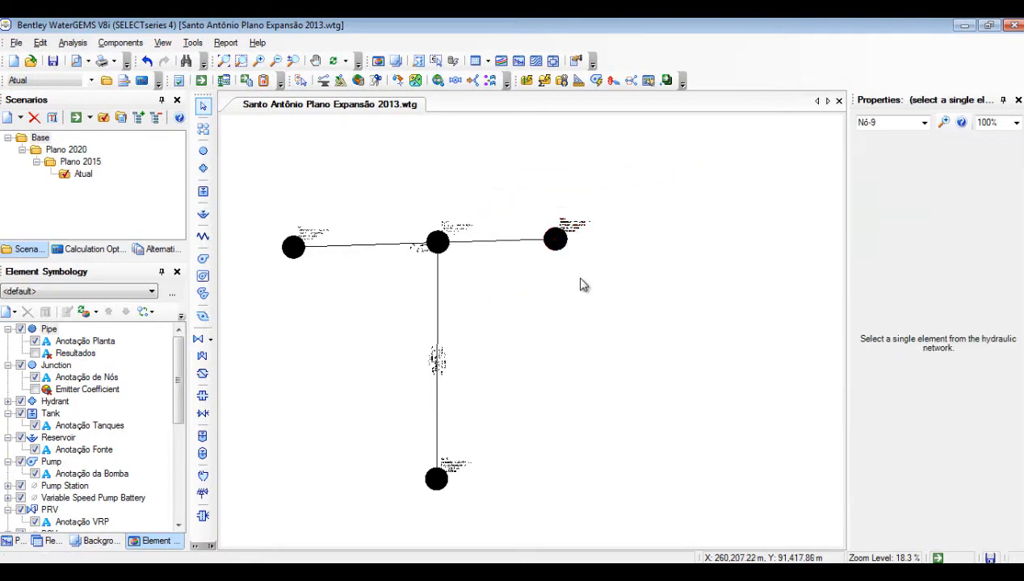
pyautogui.moveTo(584, 284); pyautogui.dragTo(647, 286)
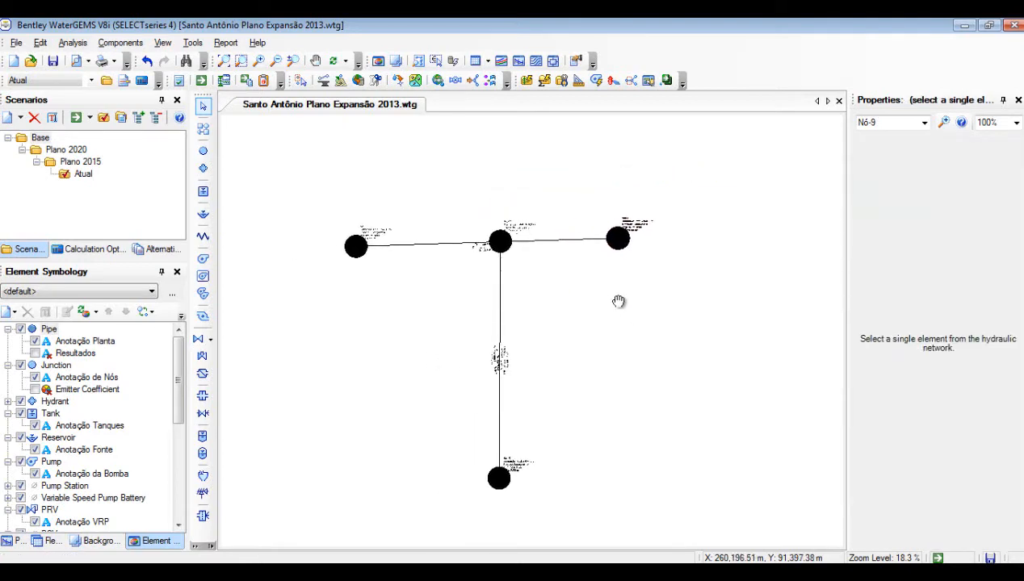
pyautogui.moveTo(650, 419); pyautogui.dragTo(628, 359)
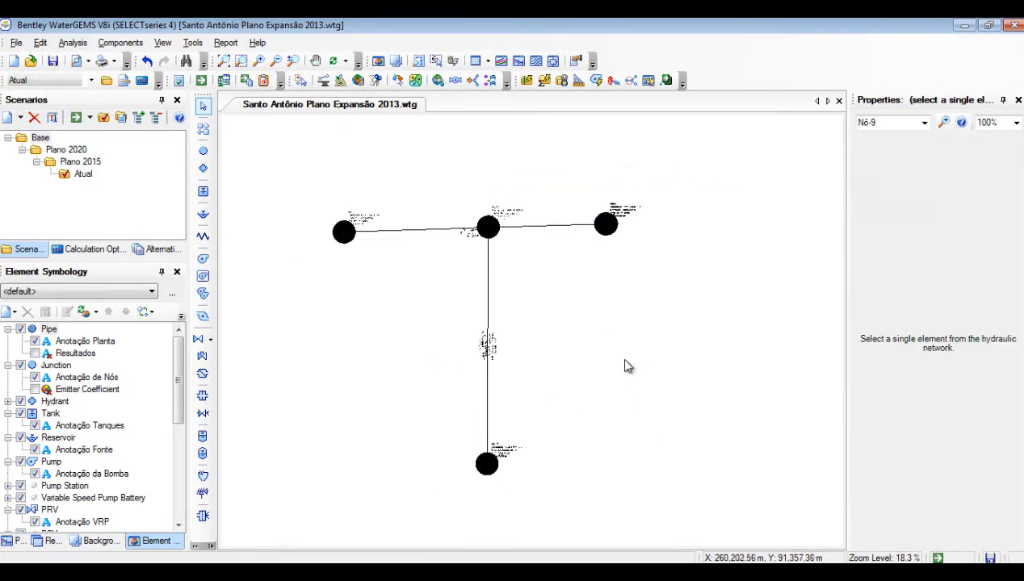
# - Open the query manager and collapse the project queries to expose the predefined ones
pyautogui.click(162, 42)
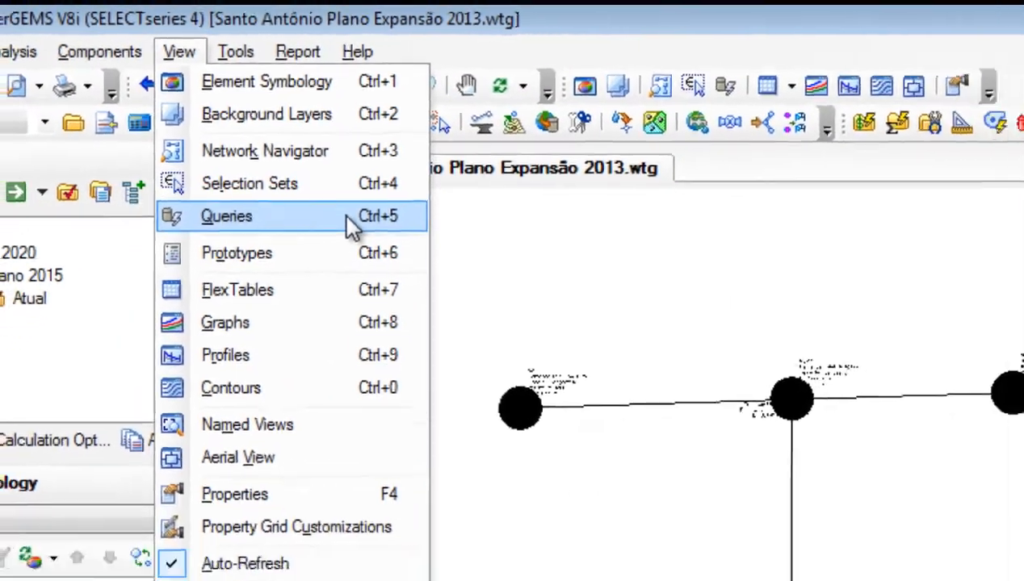
pyautogui.click(347, 216)
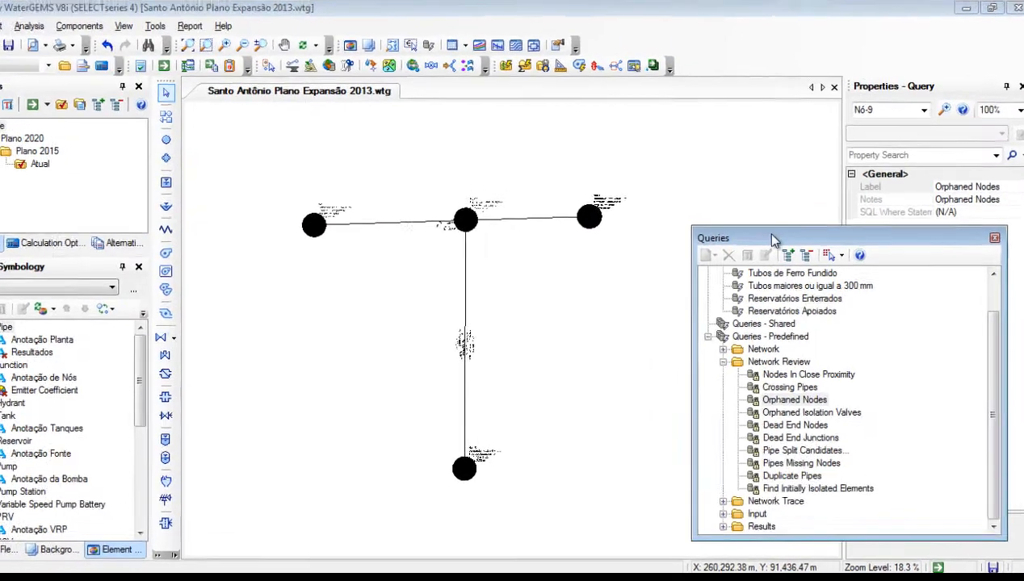
pyautogui.moveTo(773, 240); pyautogui.dragTo(751, 180)
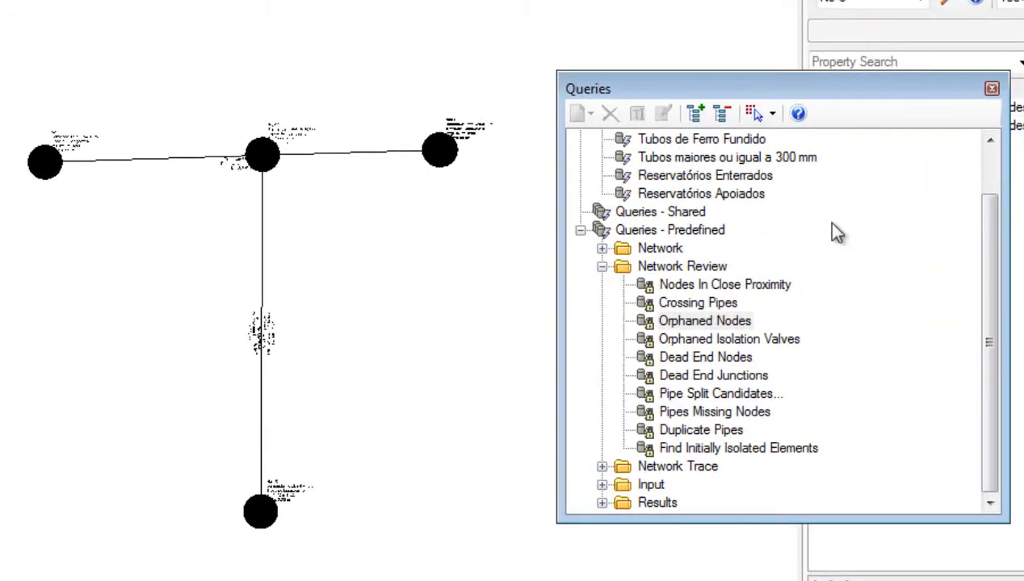
pyautogui.moveTo(989, 293); pyautogui.dragTo(900, 203)
pyautogui.click(580, 139)
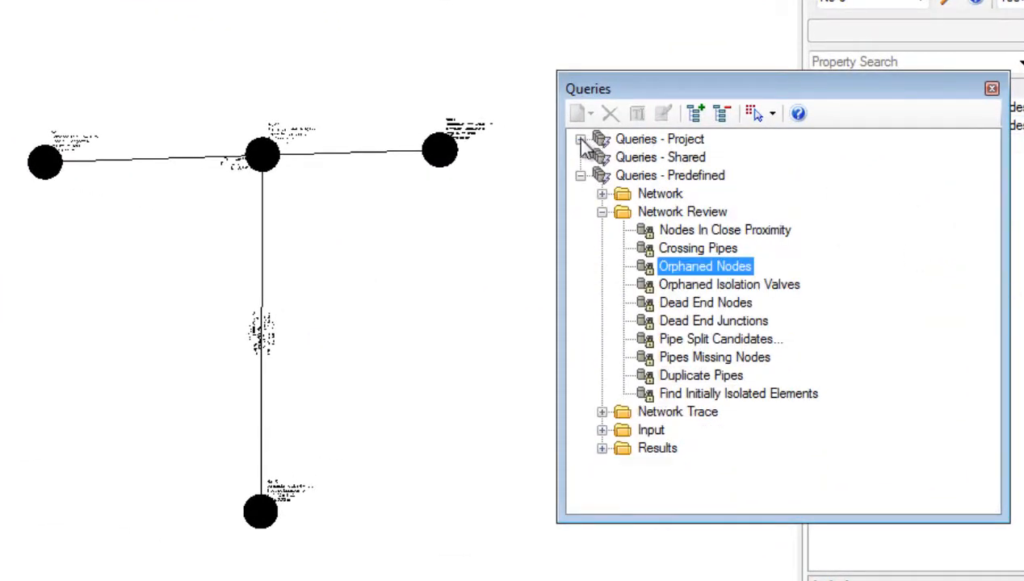
# - Look over the Network Review queries, highlighting Orphaned Nodes, Pipe Split Candidates and Duplicate Pipes
pyautogui.click(670, 213)
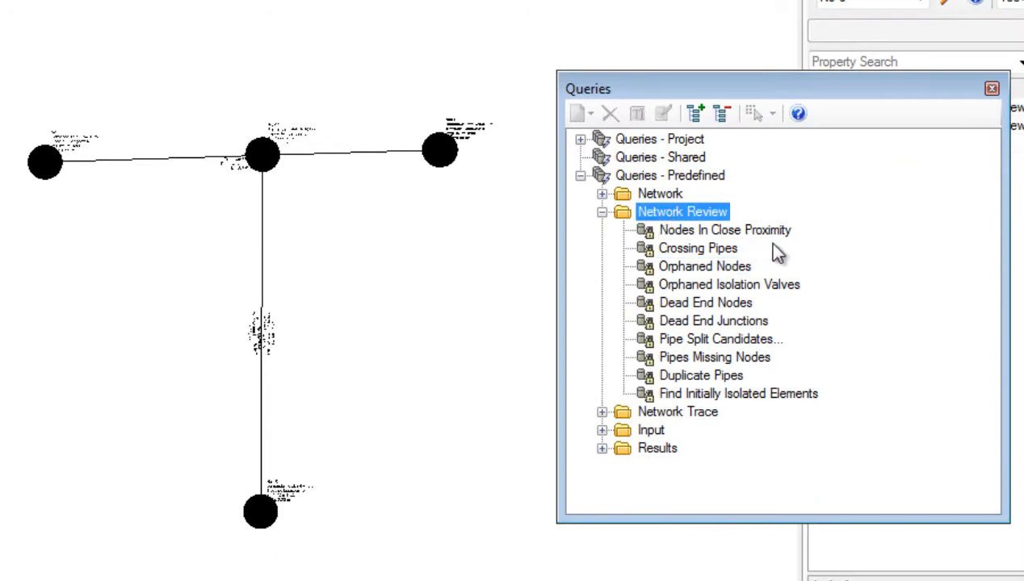
pyautogui.click(721, 267)
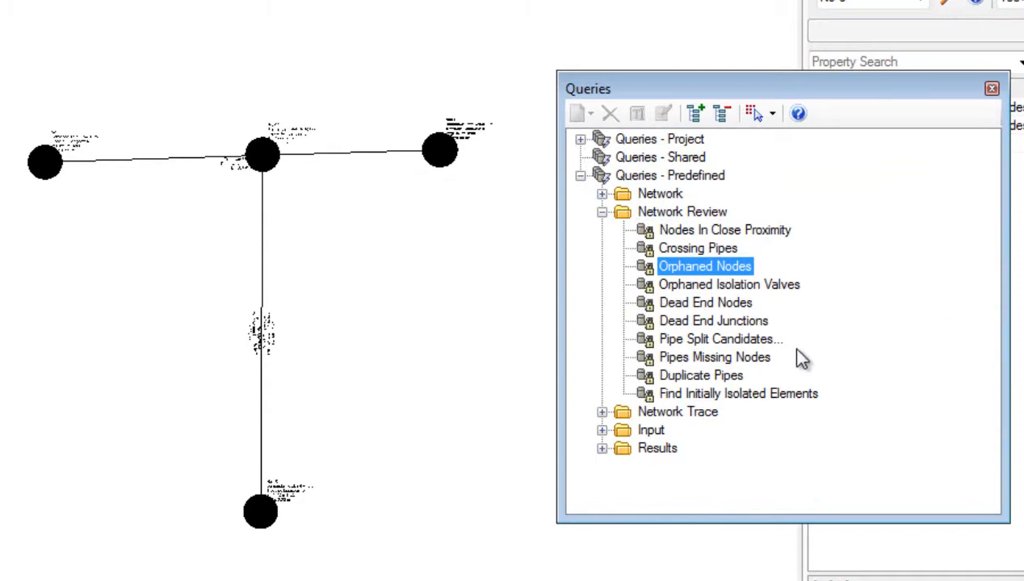
pyautogui.click(759, 346)
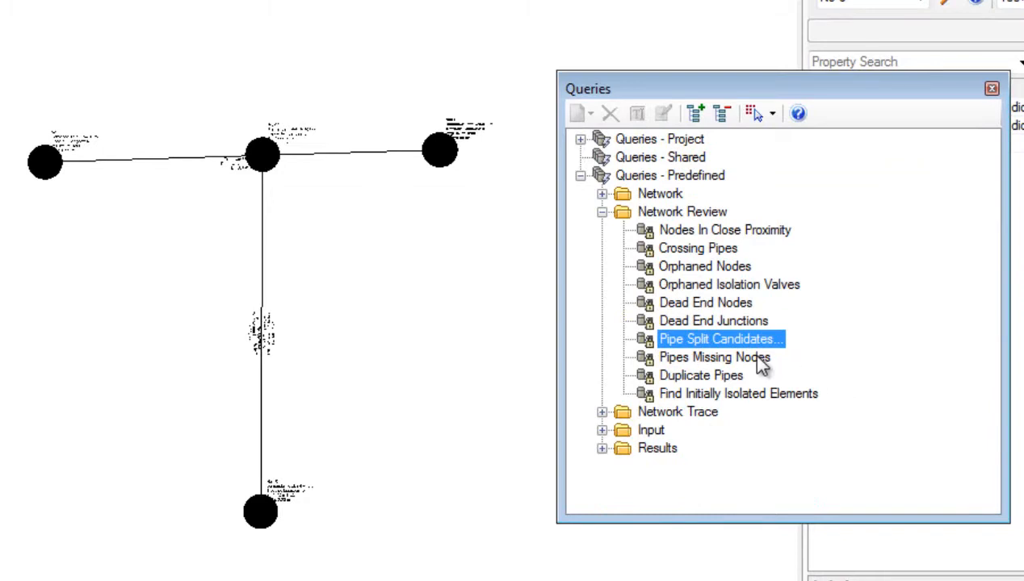
pyautogui.click(731, 376)
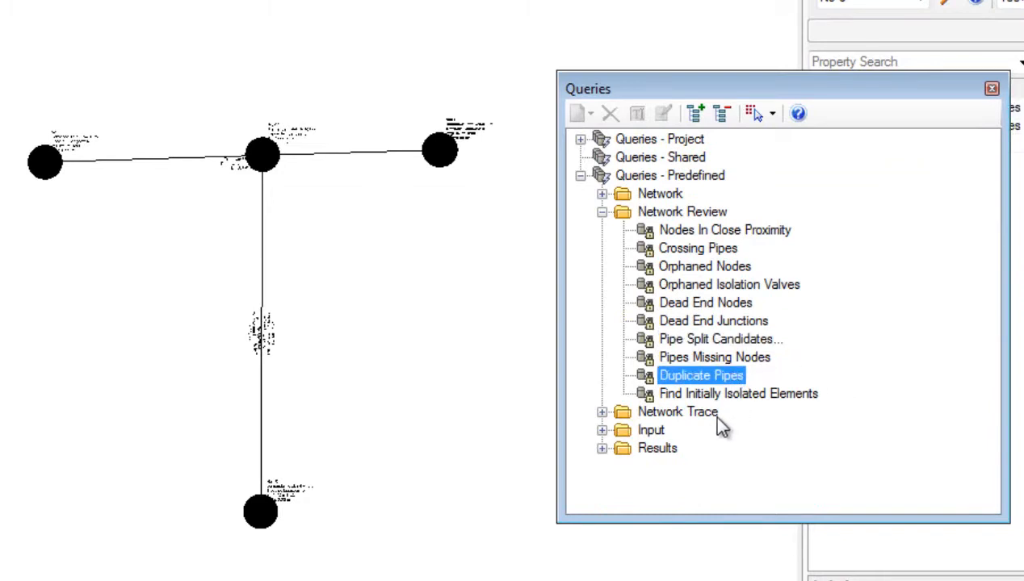
# - Run the predefined Orphaned Nodes query on the network
pyautogui.click(737, 270)
pyautogui.doubleClick(666, 268)
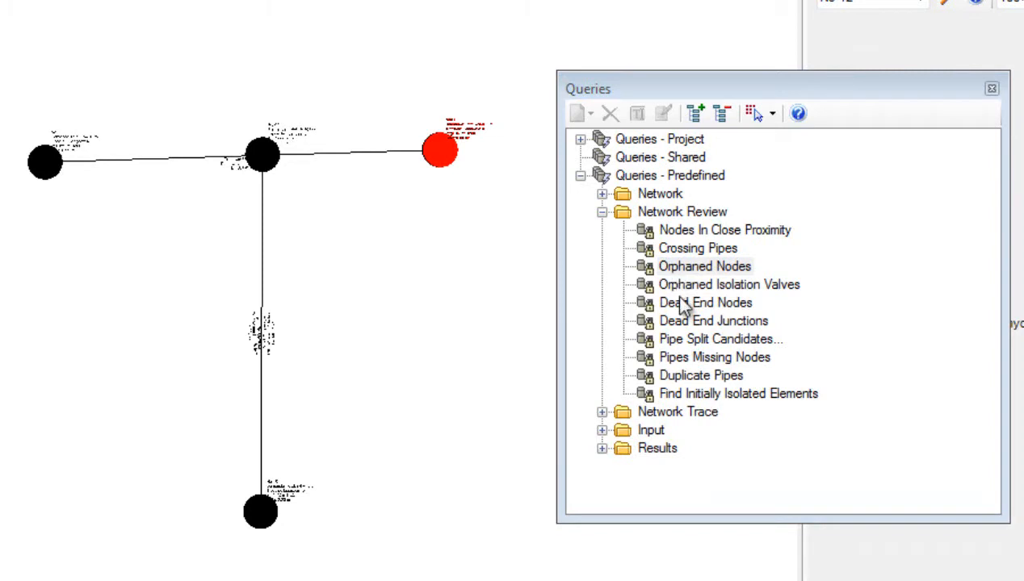
# - Run the Pipe Split Candidates query with a tolerance of 0.50 m and clear the resulting selection
pyautogui.click(690, 340)
pyautogui.click(450, 297)
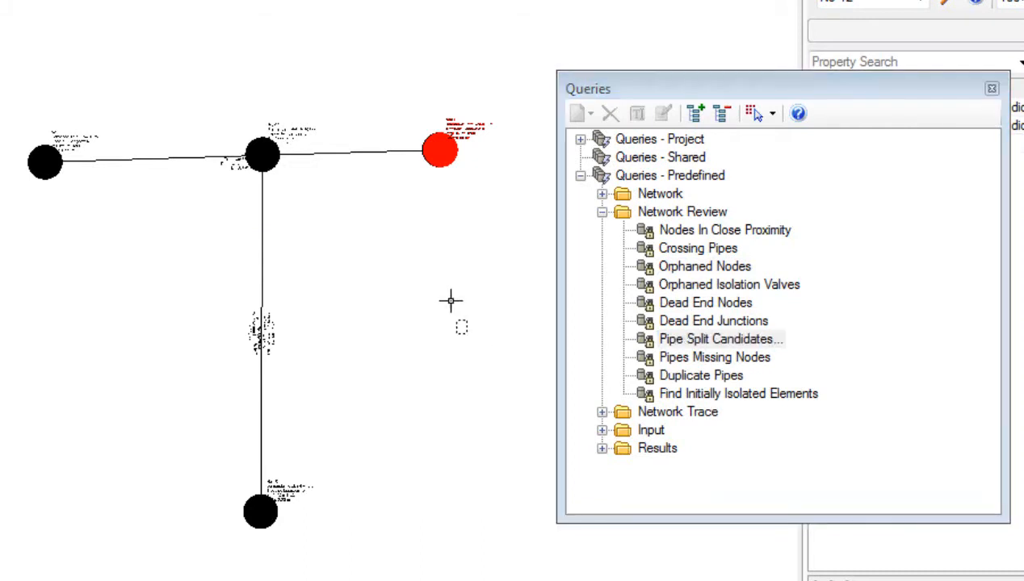
pyautogui.click(709, 340)
pyautogui.doubleClick(710, 340)
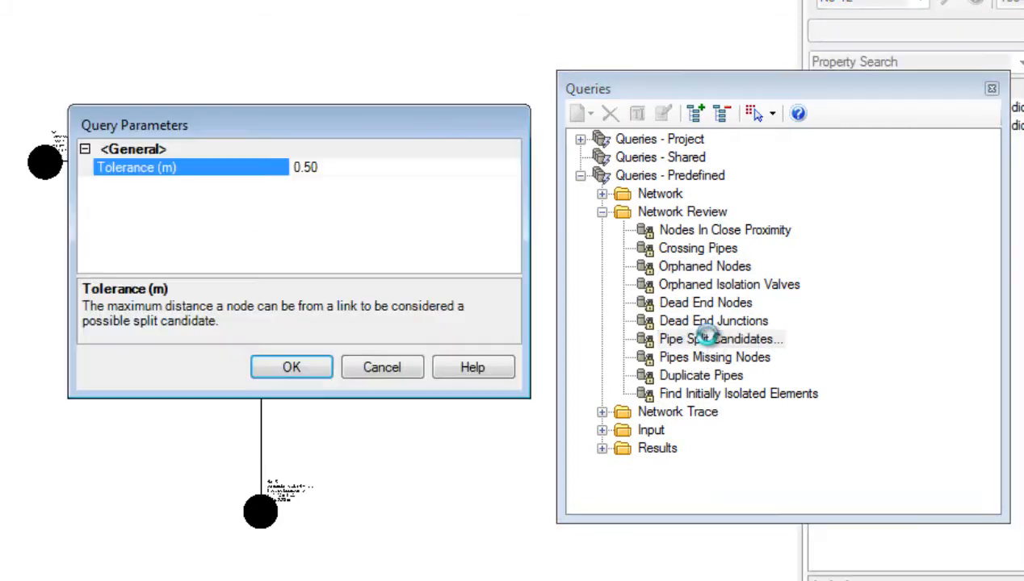
pyautogui.moveTo(363, 171); pyautogui.dragTo(205, 174)
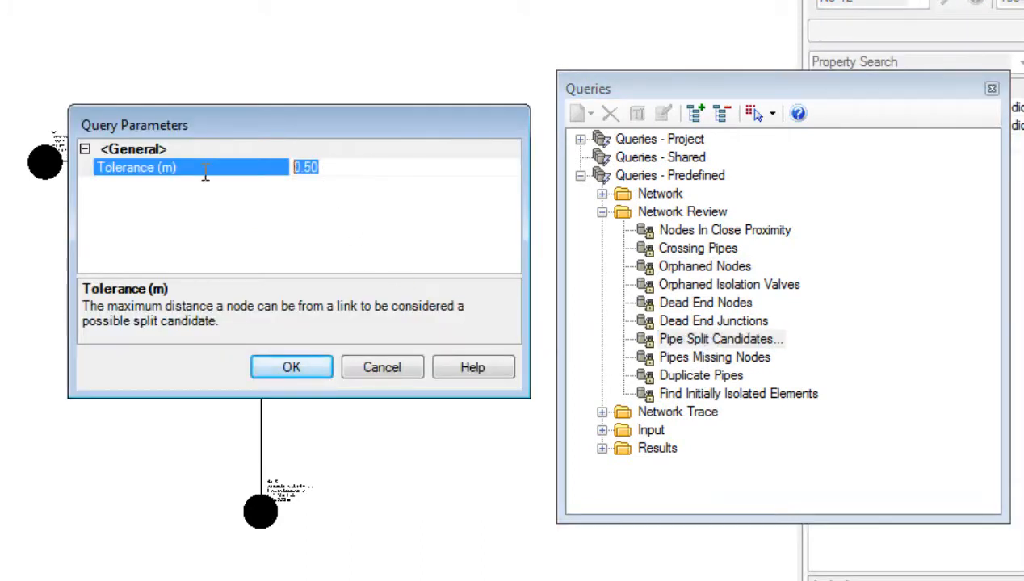
pyautogui.click(338, 164)
pyautogui.click(312, 369)
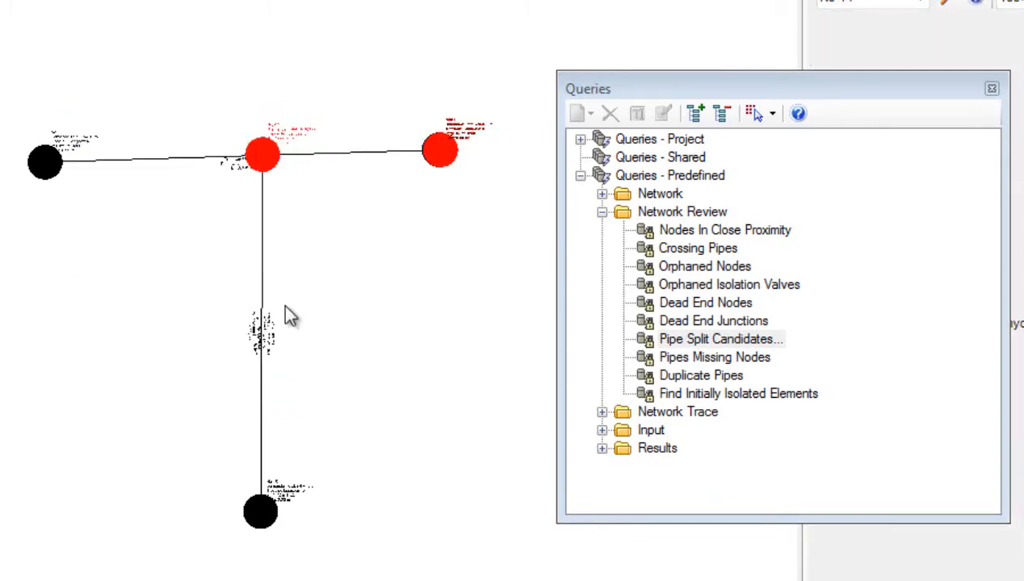
pyautogui.moveTo(408, 335); pyautogui.dragTo(364, 269)
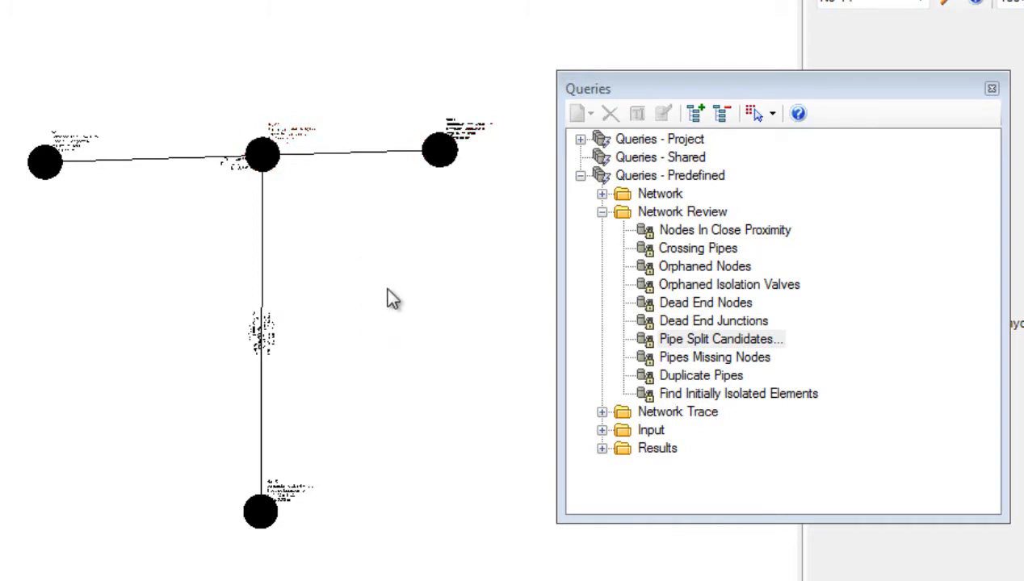
# - Run the Duplicate Pipes query, inspect the overlapping vertical pipe of the T-shaped network, and clear the selection
pyautogui.doubleClick(725, 373)
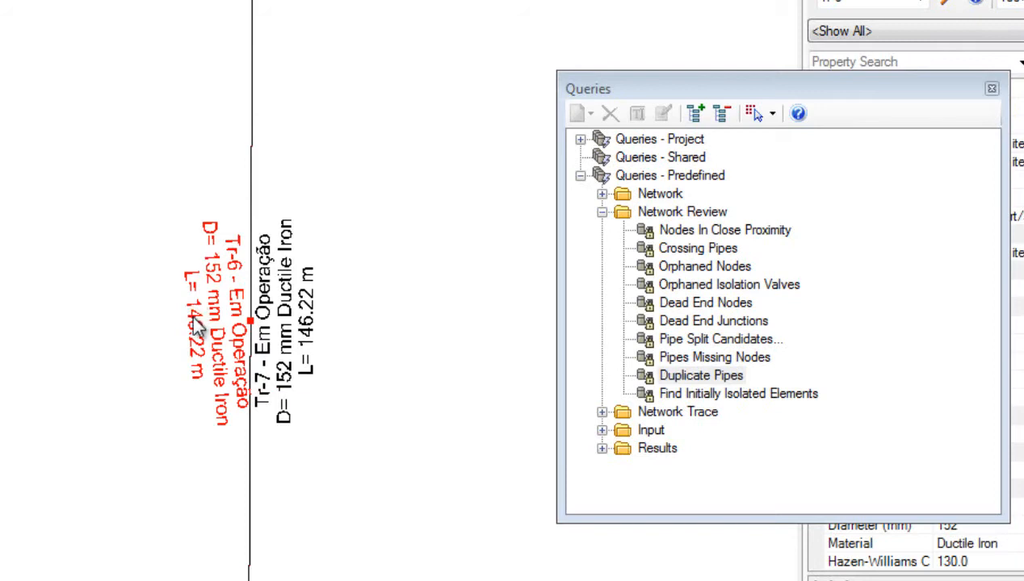
pyautogui.scroll(-3, 319, 408)
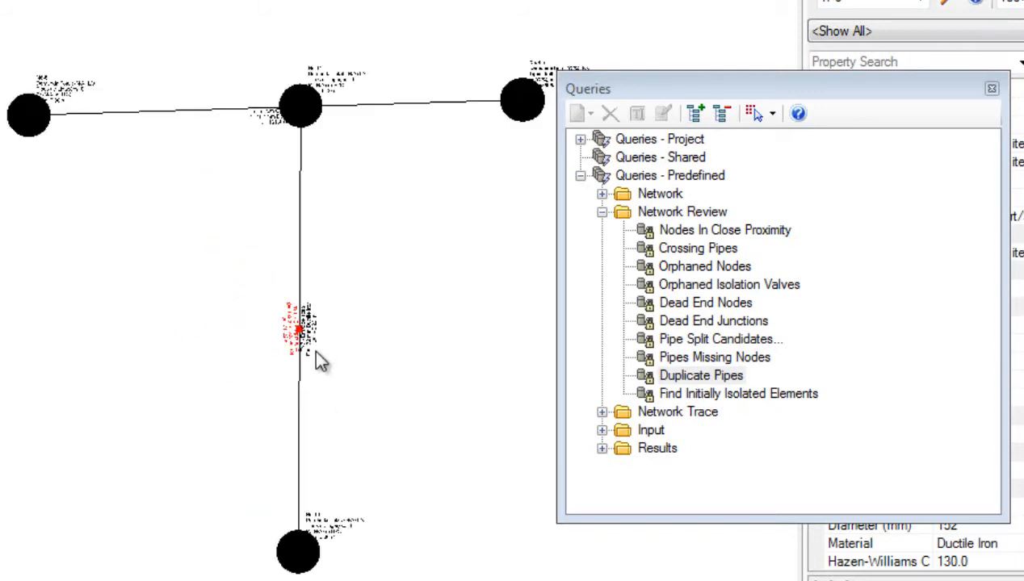
pyautogui.click(408, 329)
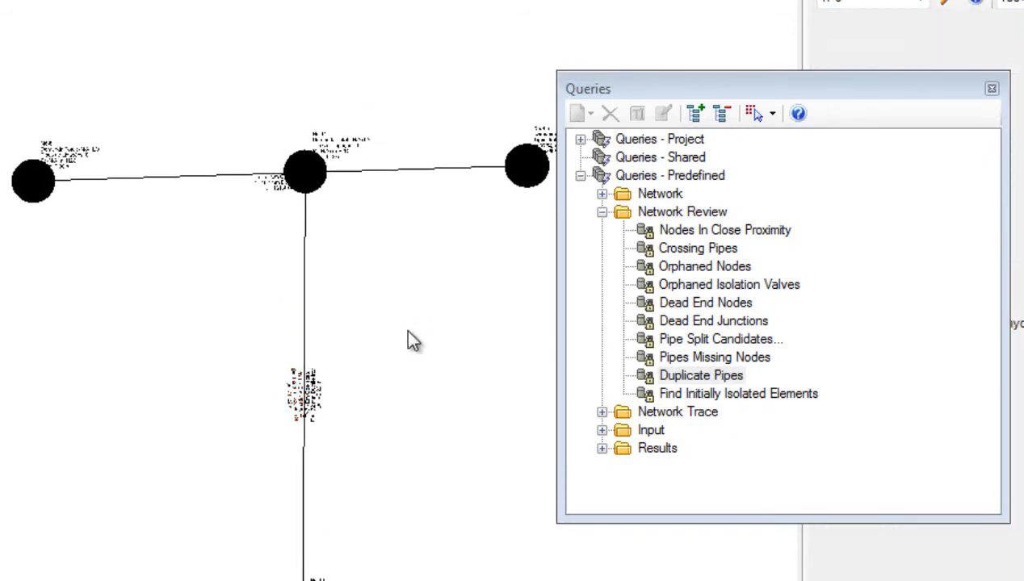
pyautogui.moveTo(408, 331); pyautogui.dragTo(303, 320)
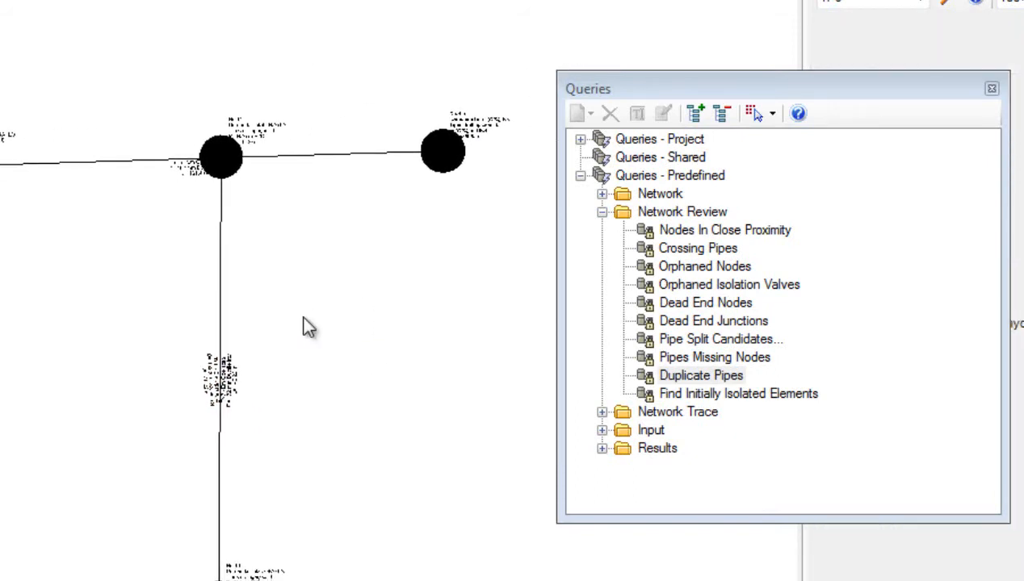
# - Locate the Batch Pipe Split command among the model tools without running it
pyautogui.moveTo(783, 87); pyautogui.dragTo(799, 117)
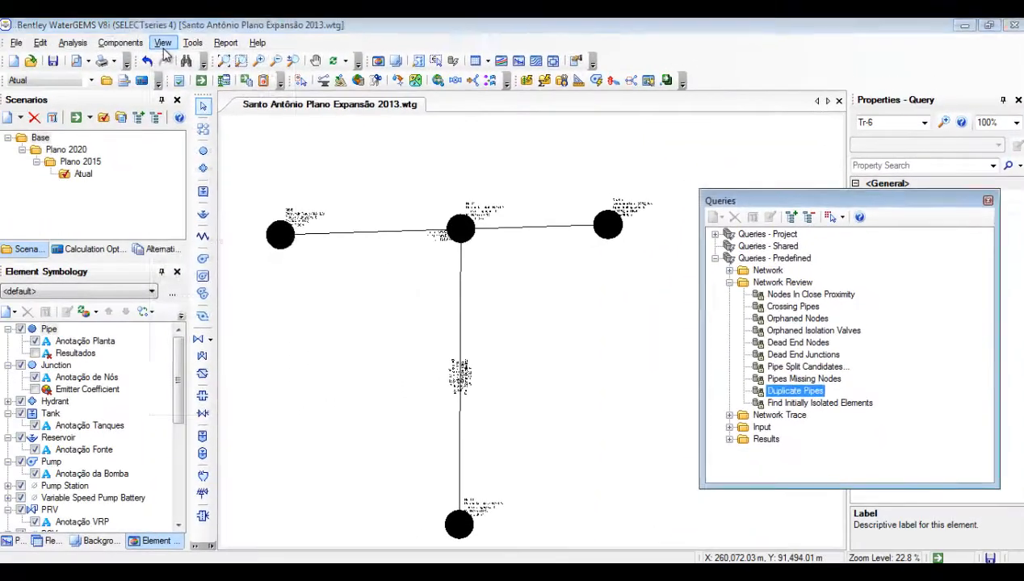
pyautogui.click(162, 42)
pyautogui.moveTo(193, 42)
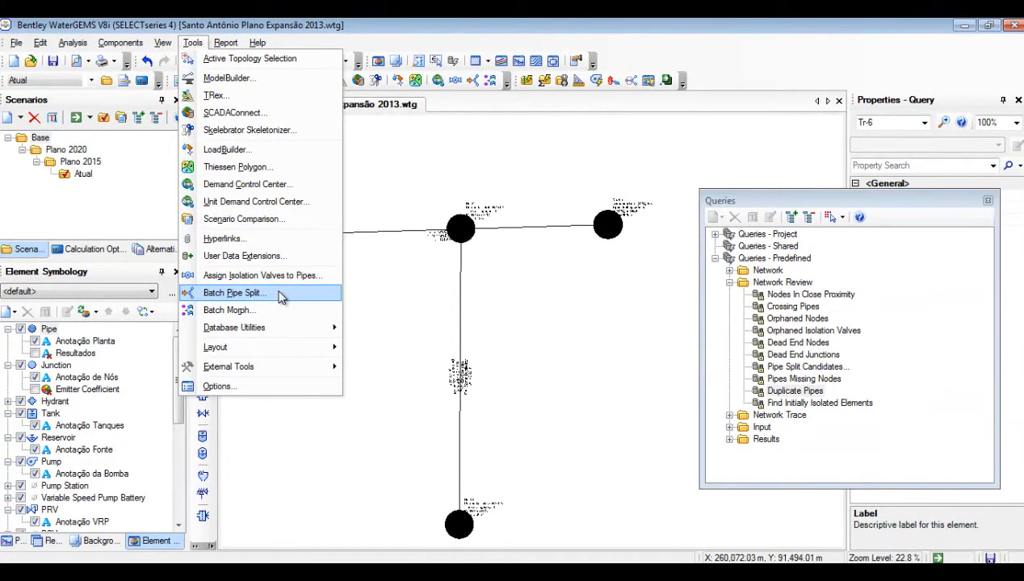
pyautogui.click(192, 42)
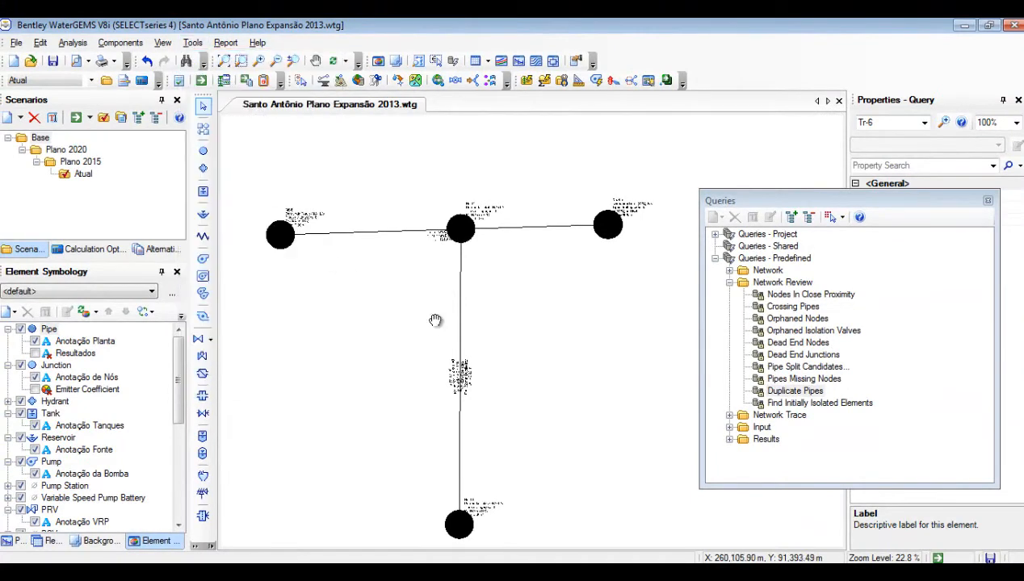
# - Window-select all nodes and pipes of the isolated T-shaped network and move the query window clear of the drawing
pyautogui.moveTo(435, 320); pyautogui.dragTo(460, 311)
pyautogui.scroll(-2, 463, 319)
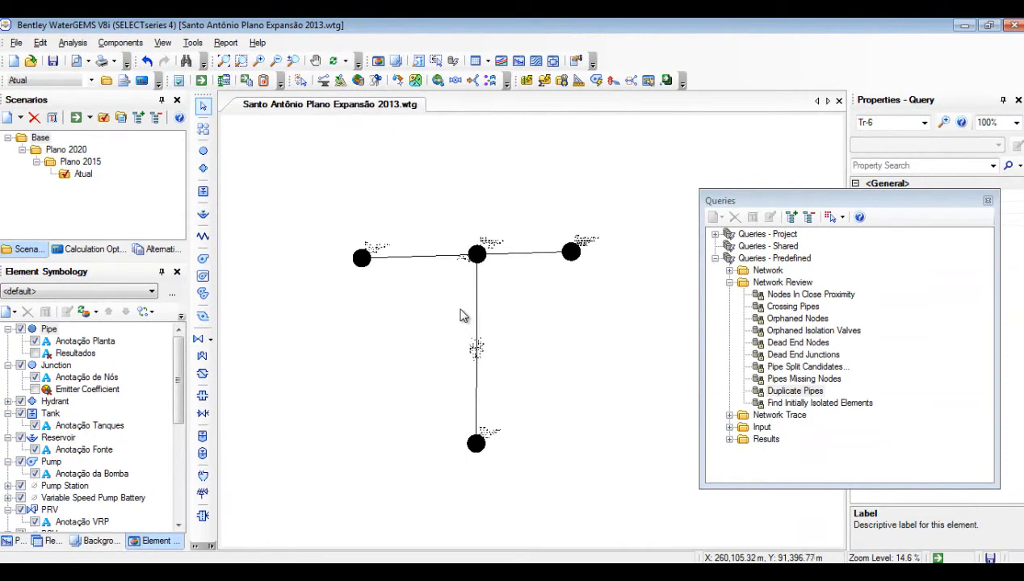
pyautogui.scroll(-1, 462, 316)
pyautogui.moveTo(284, 190); pyautogui.dragTo(643, 487)
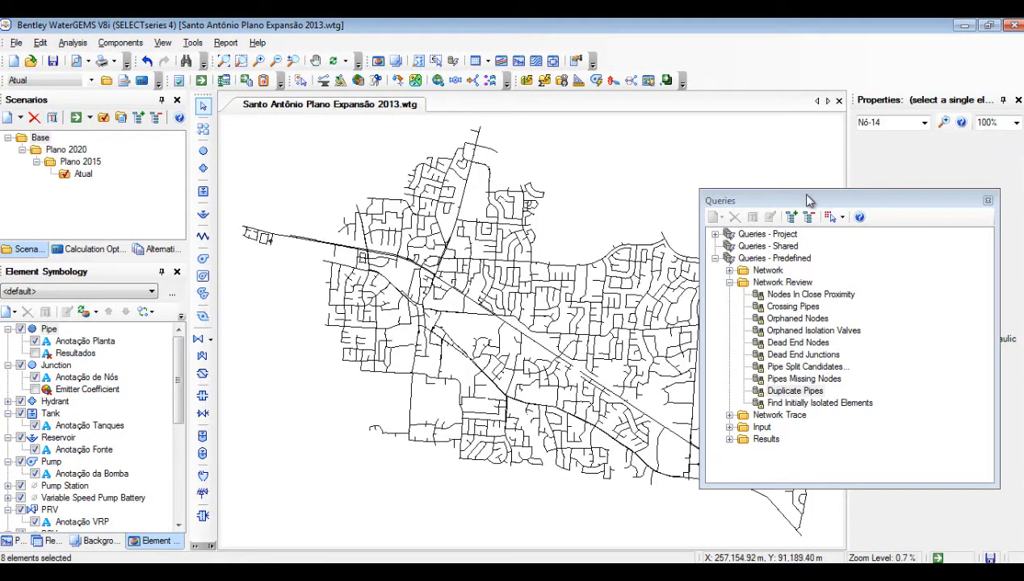
pyautogui.moveTo(808, 201); pyautogui.dragTo(888, 230)
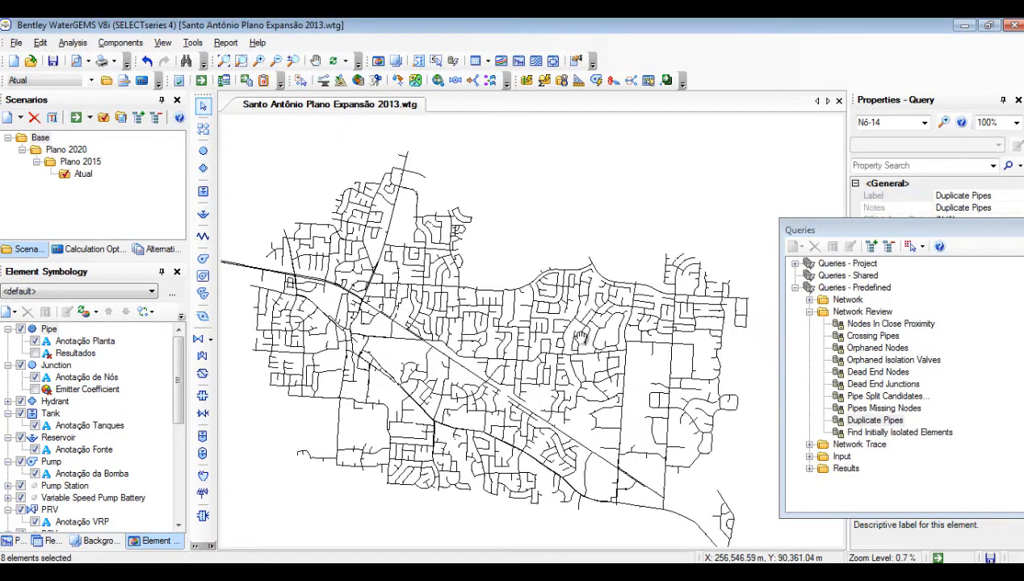
# - Run the predefined Orphaned Nodes query and inspect the selected nodes across the network
pyautogui.scroll(3, 513, 421)
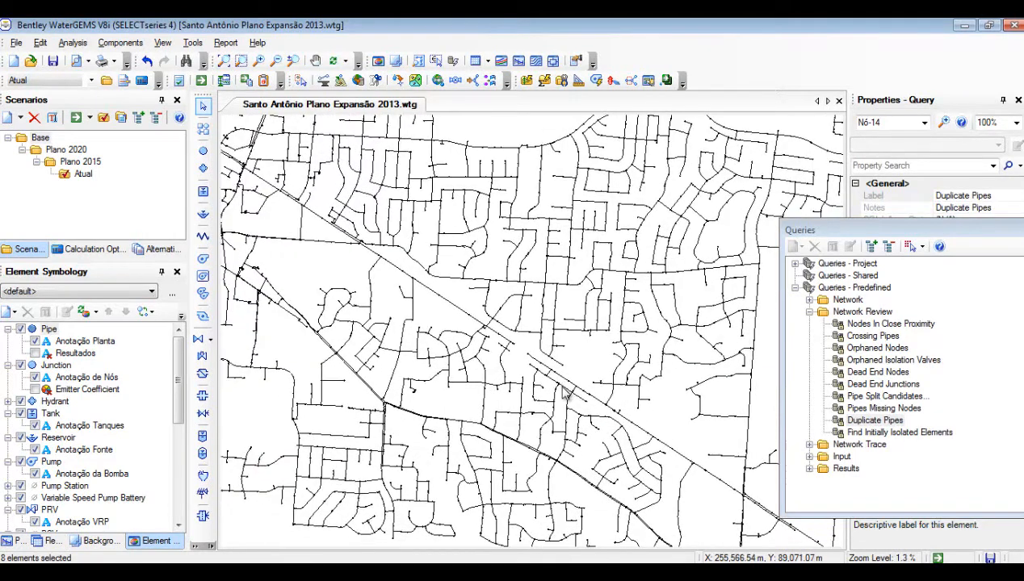
pyautogui.doubleClick(877, 348)
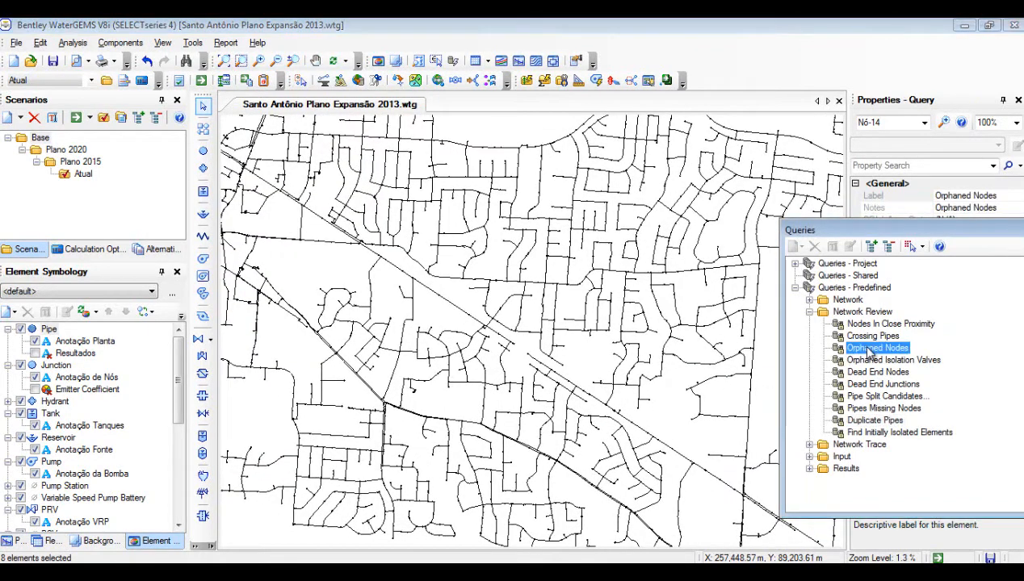
pyautogui.moveTo(676, 347); pyautogui.dragTo(592, 343)
pyautogui.scroll(-3, 591, 342)
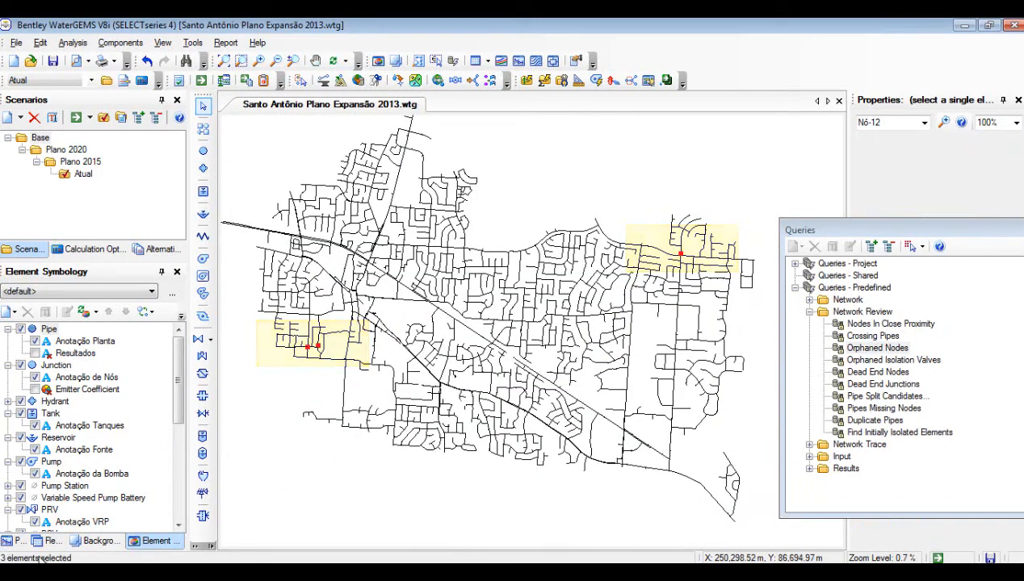
pyautogui.scroll(4, 622, 317)
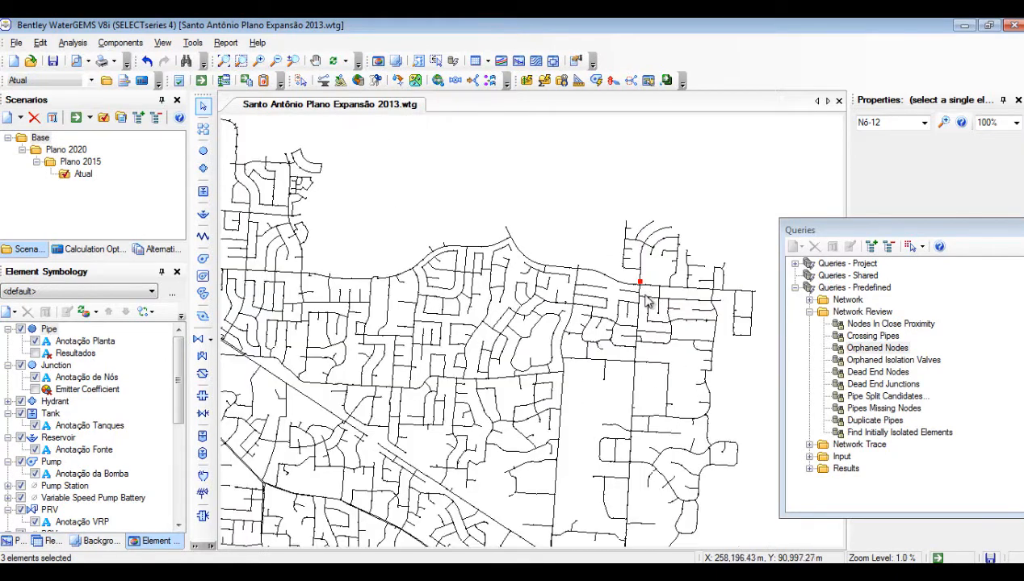
pyautogui.scroll(-2, 637, 303)
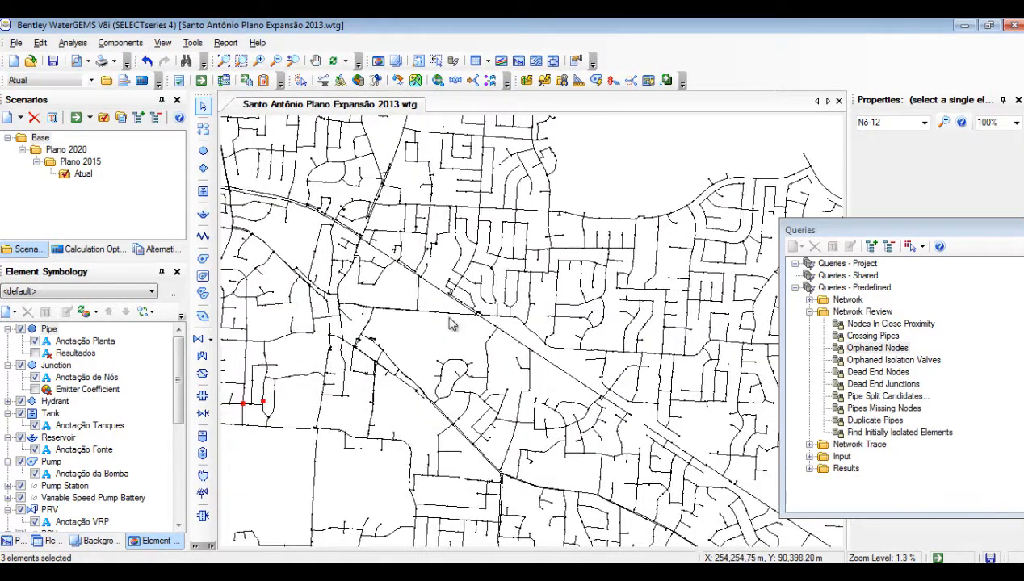
pyautogui.scroll(5, 476, 338)
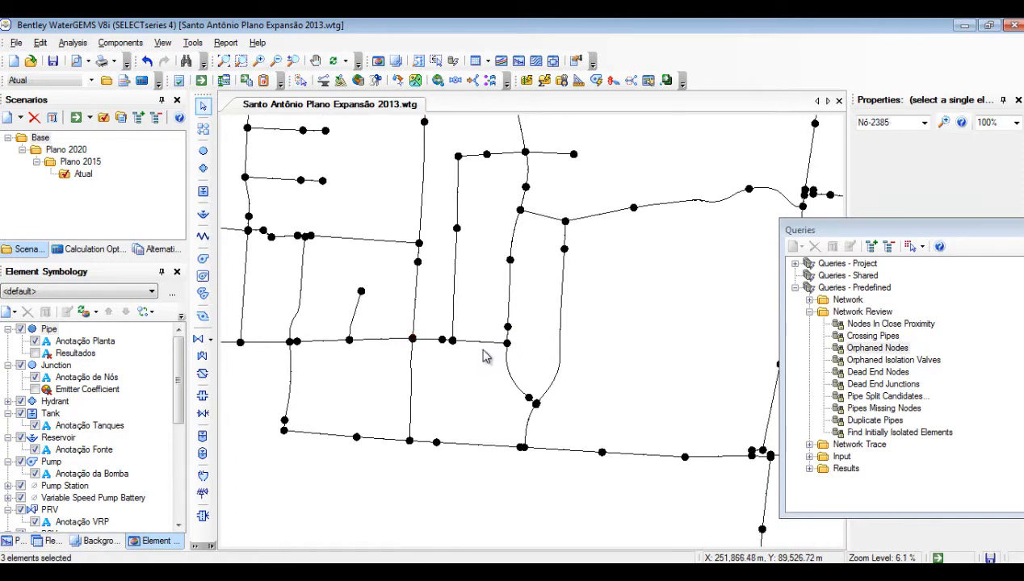
pyautogui.moveTo(663, 349); pyautogui.dragTo(365, 376)
pyautogui.scroll(-7, 512, 346)
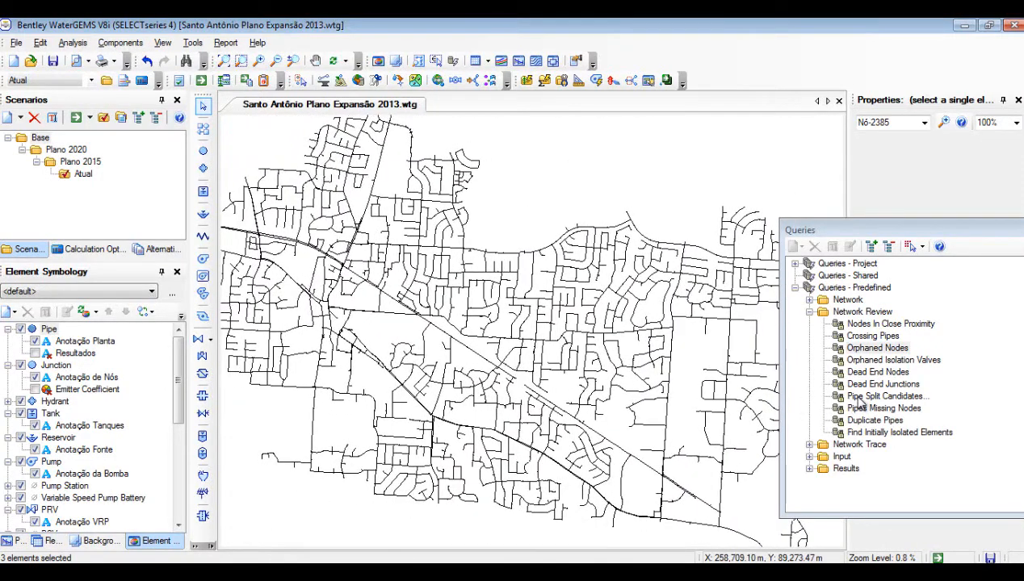
# - Check the whole network for pipe split candidates with a 0.50 m tolerance and deselect the found nodes
pyautogui.click(859, 396)
pyautogui.doubleClick(843, 396)
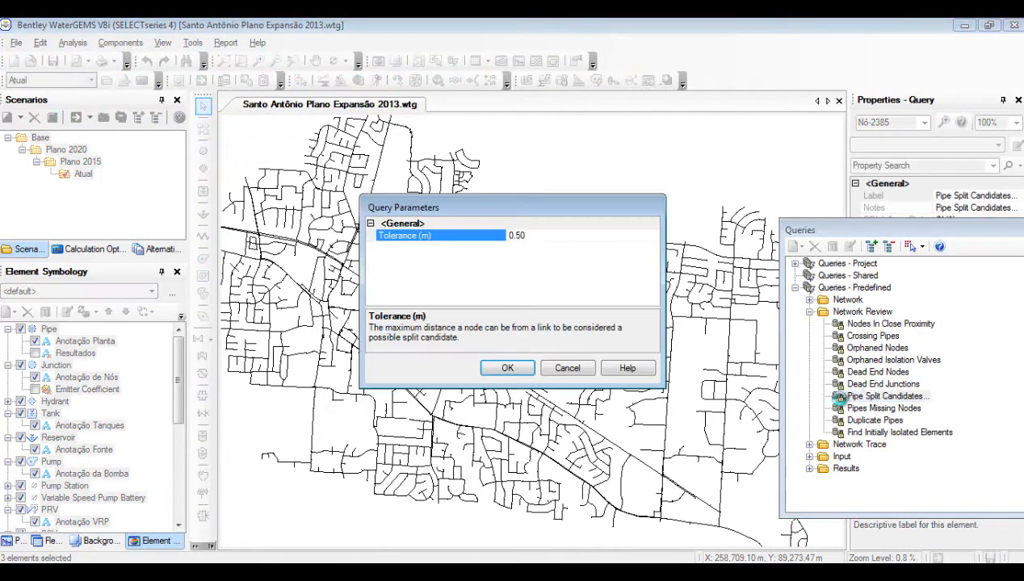
pyautogui.click(507, 368)
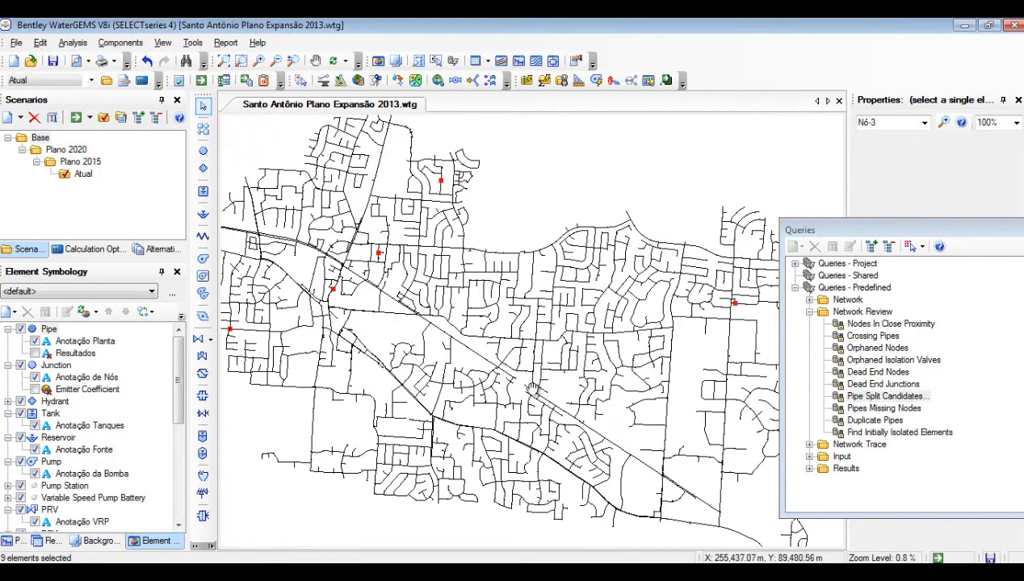
pyautogui.scroll(-2, 522, 436)
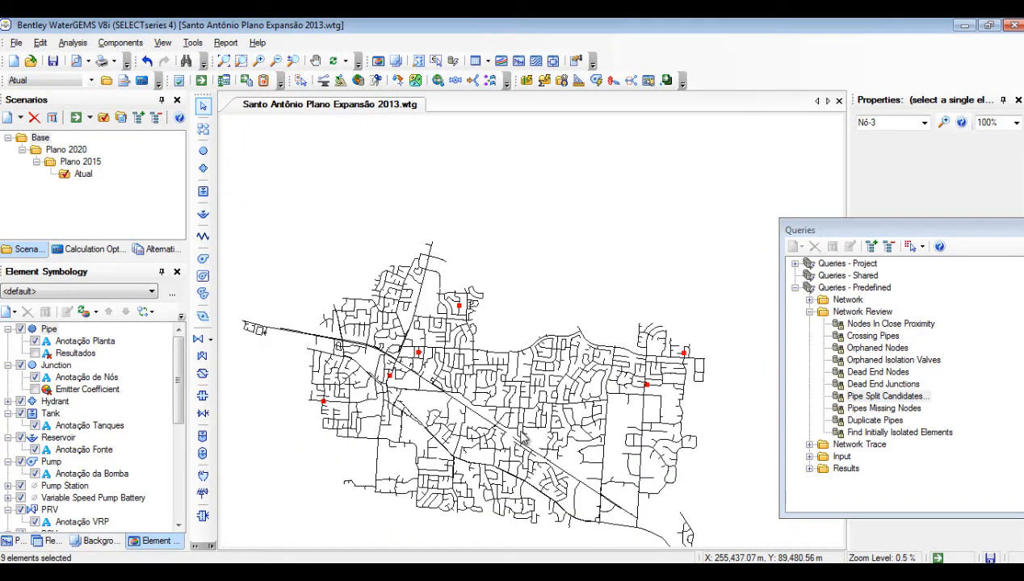
pyautogui.scroll(1, 523, 437)
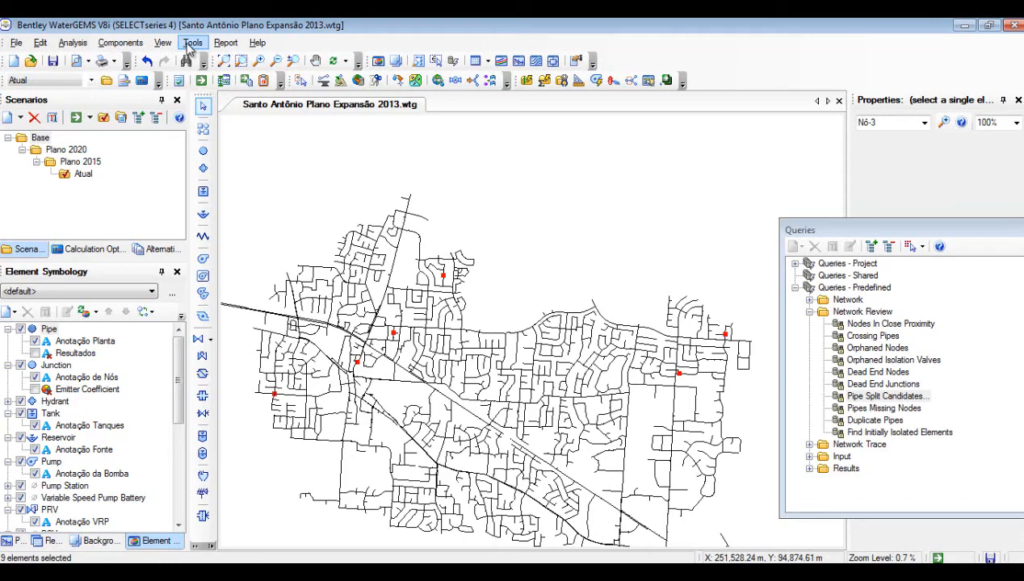
pyautogui.click(589, 186)
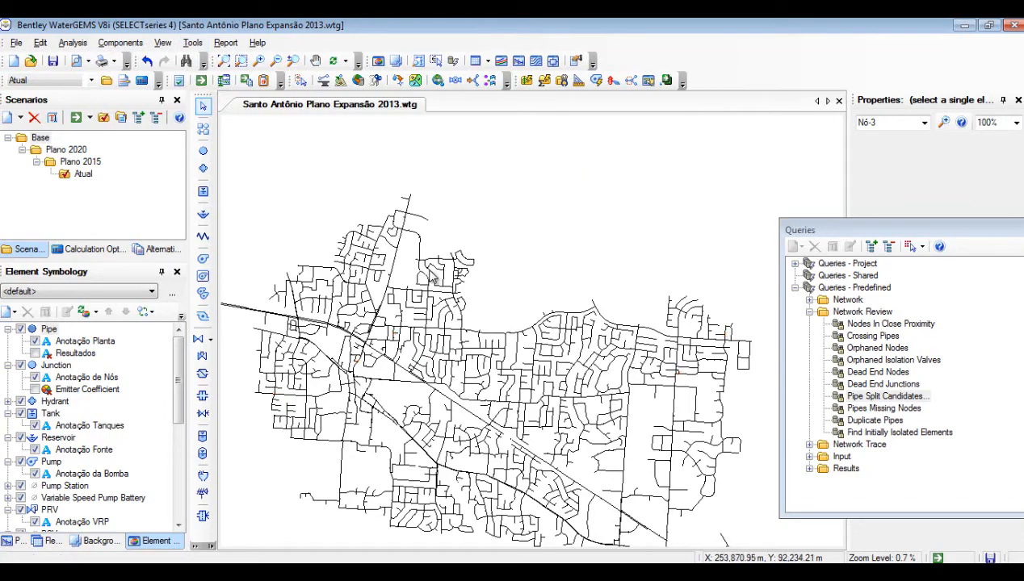
# - Run Batch Pipe Split on all features with a tolerance of 0.30 m, excluding inactive nodes and pipes
pyautogui.click(192, 42)
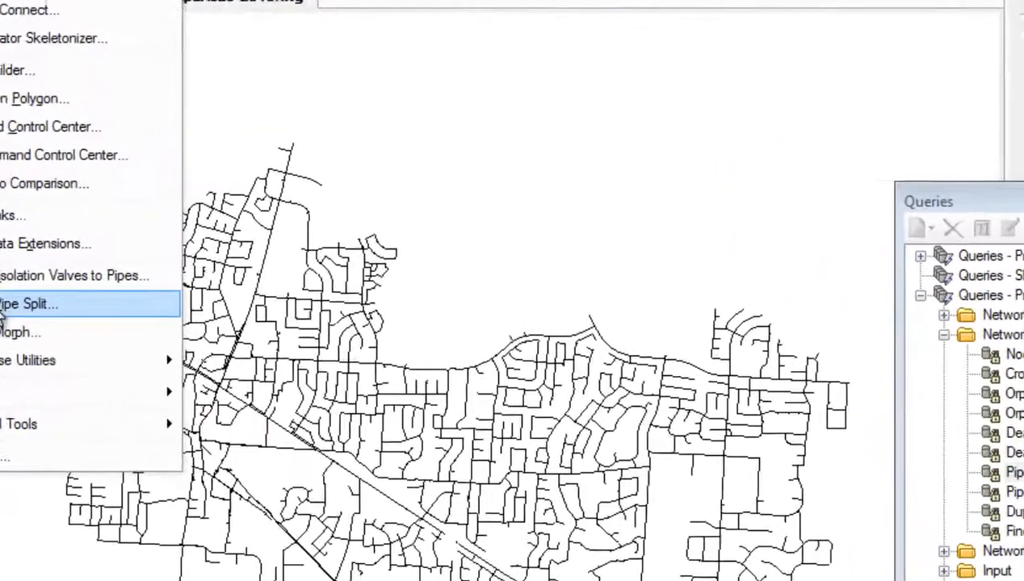
pyautogui.click(155, 296)
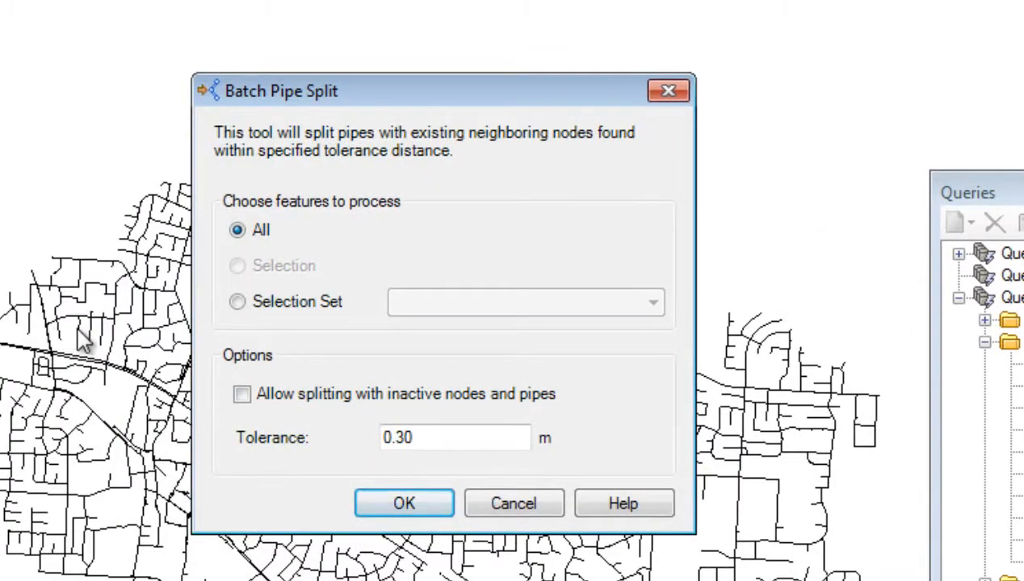
pyautogui.click(407, 439)
pyautogui.doubleClick(429, 441)
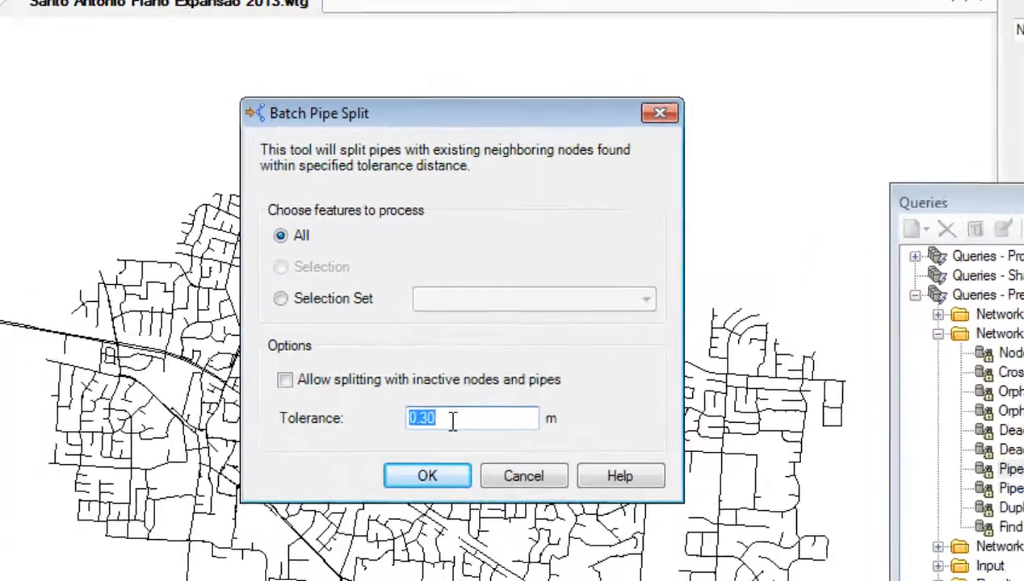
pyautogui.click(453, 422)
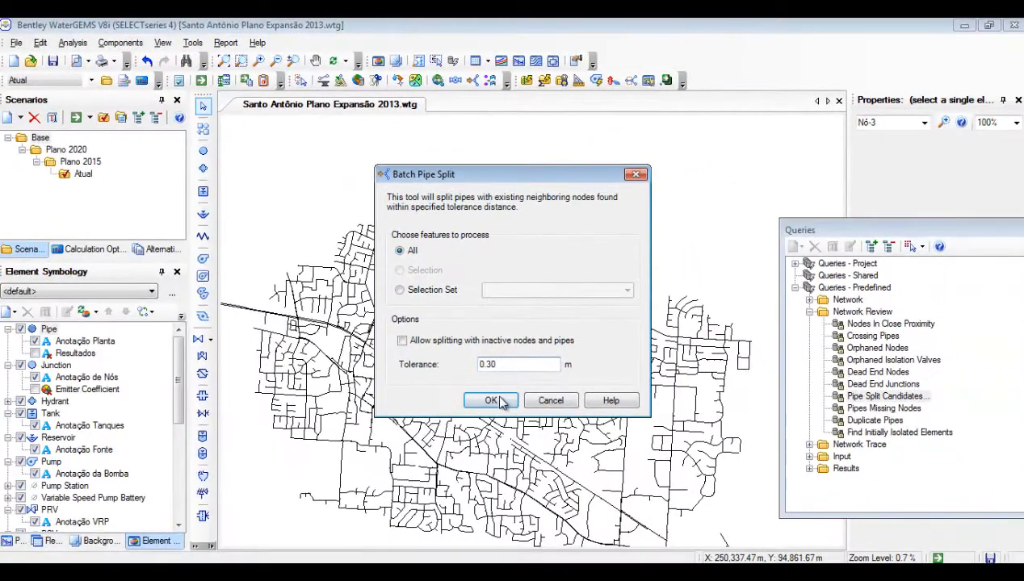
pyautogui.click(493, 401)
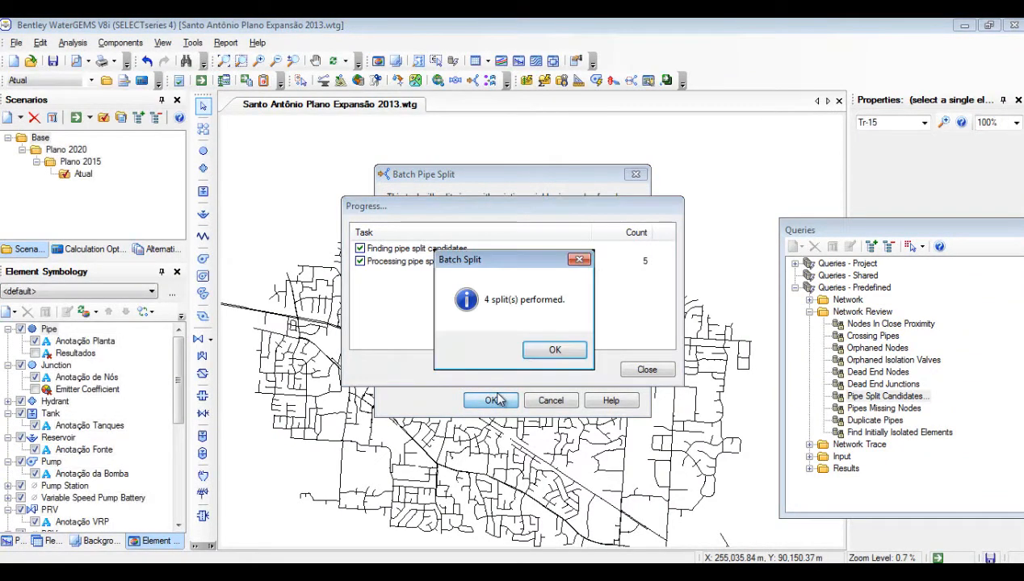
pyautogui.click(541, 357)
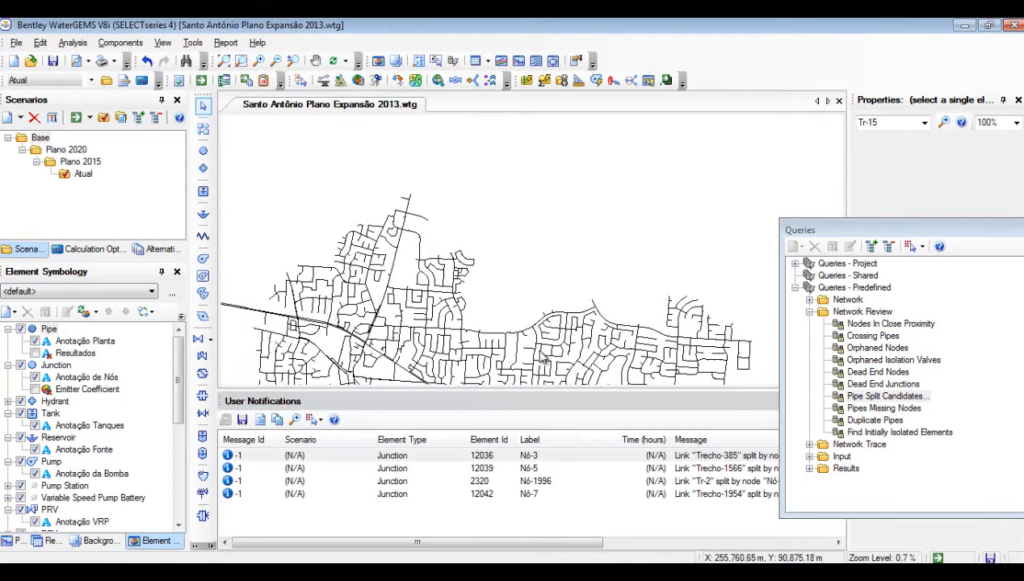
# - Review the pipe split messages in the user notifications, and close both the notifications and the queries window
pyautogui.moveTo(807, 228); pyautogui.dragTo(919, 213)
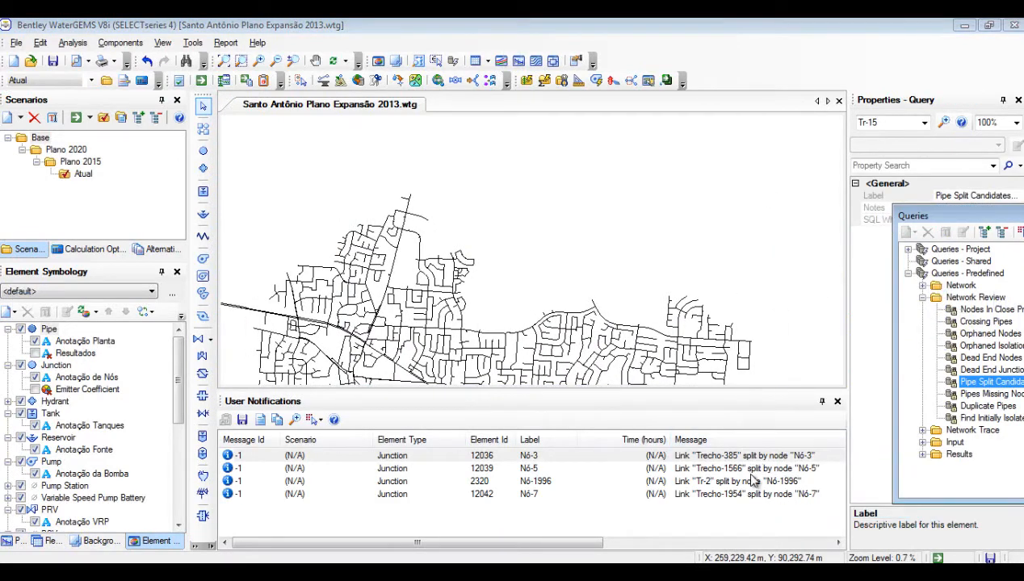
pyautogui.click(837, 401)
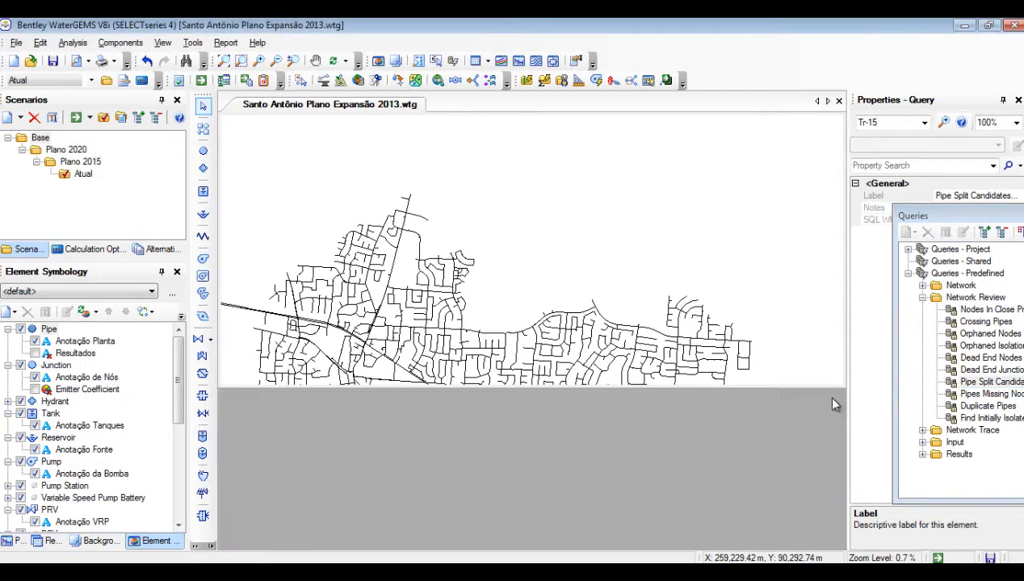
pyautogui.moveTo(924, 220); pyautogui.dragTo(734, 107)
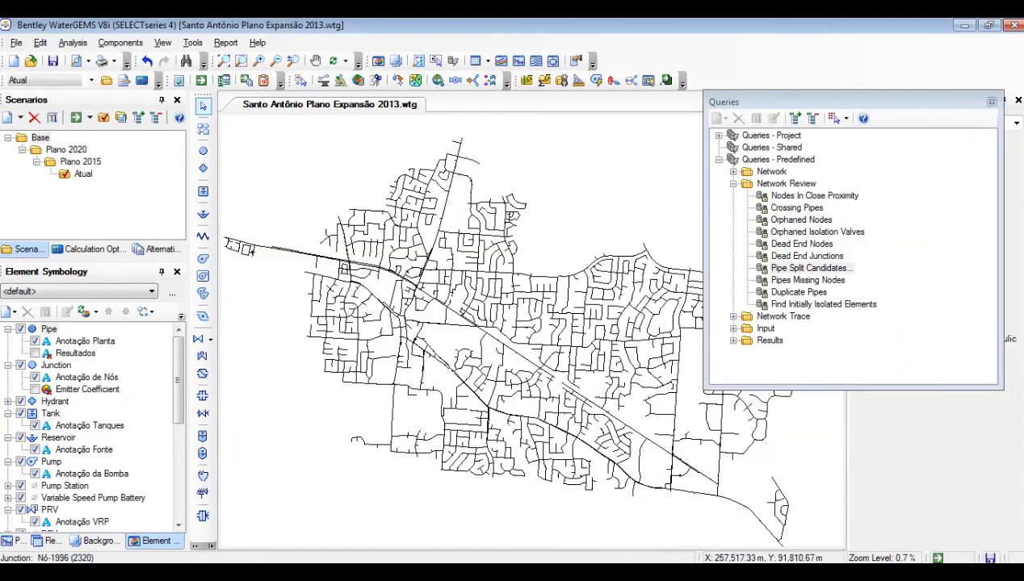
pyautogui.click(992, 102)
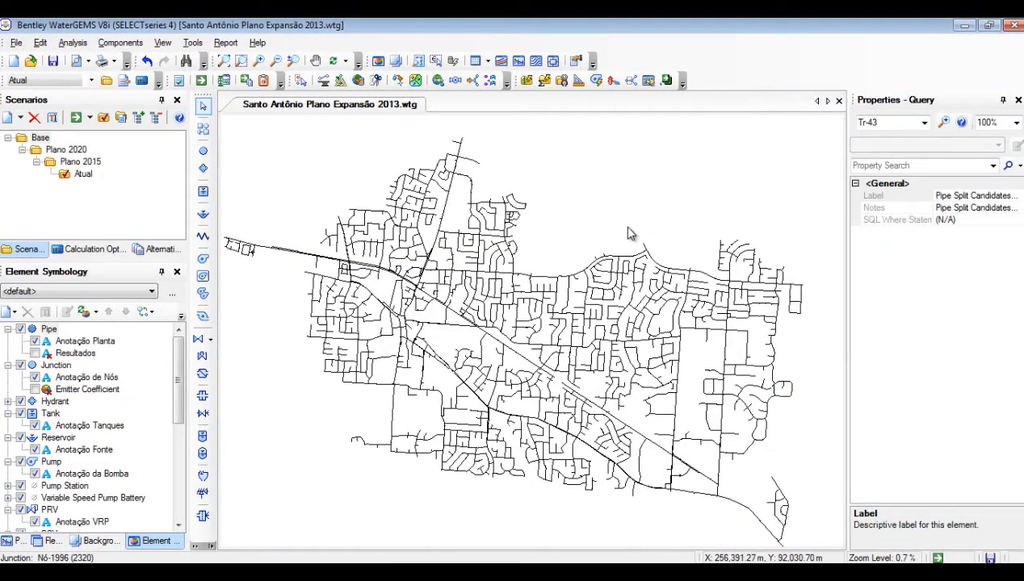
pyautogui.moveTo(380, 281); pyautogui.dragTo(364, 275)
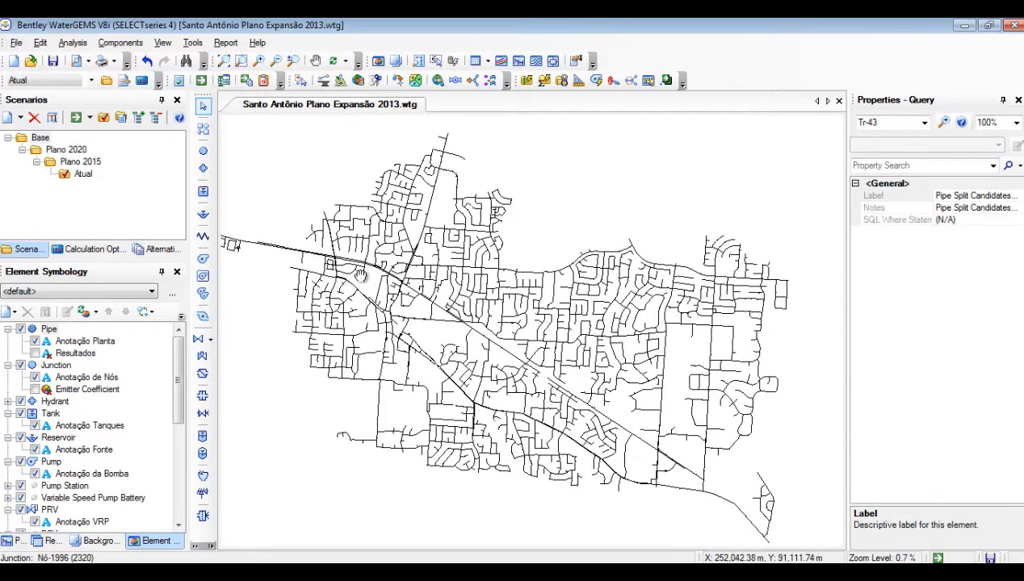
# - Select the elements of the Hidrantes selection set in the drawing and close the selection sets manager
pyautogui.click(162, 42)
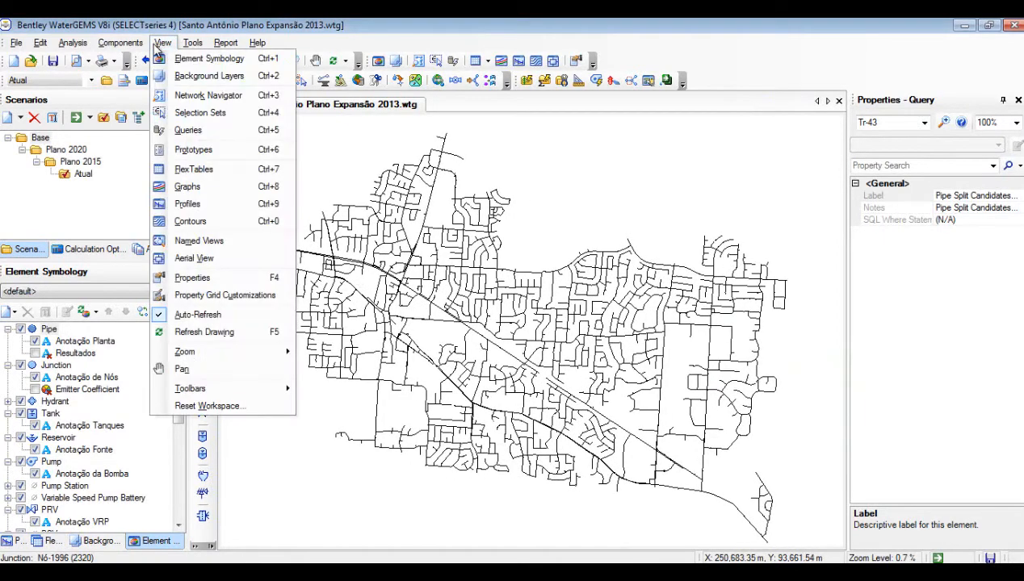
pyautogui.click(173, 110)
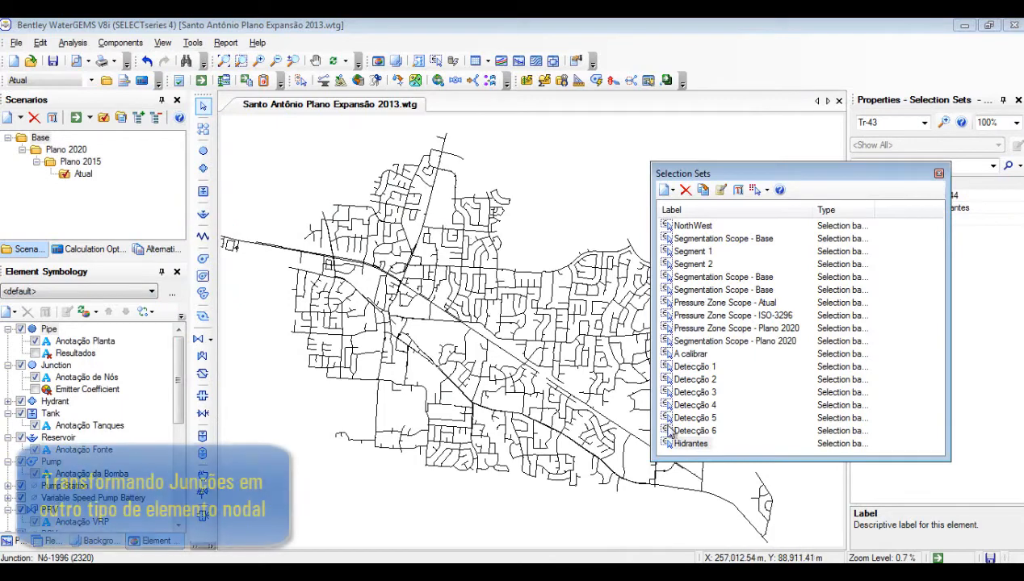
pyautogui.click(692, 444)
pyautogui.scroll(3, 484, 374)
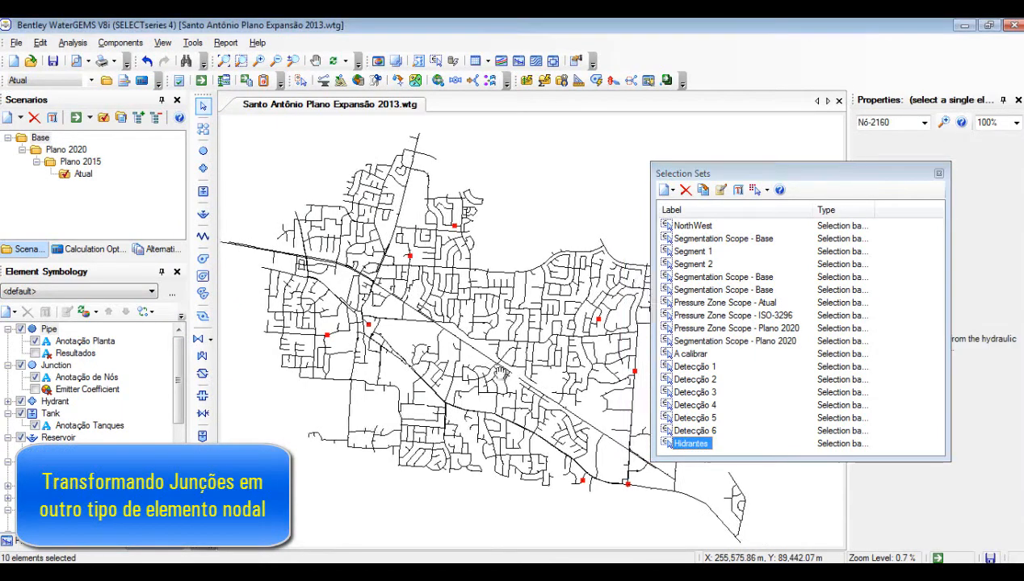
pyautogui.click(938, 173)
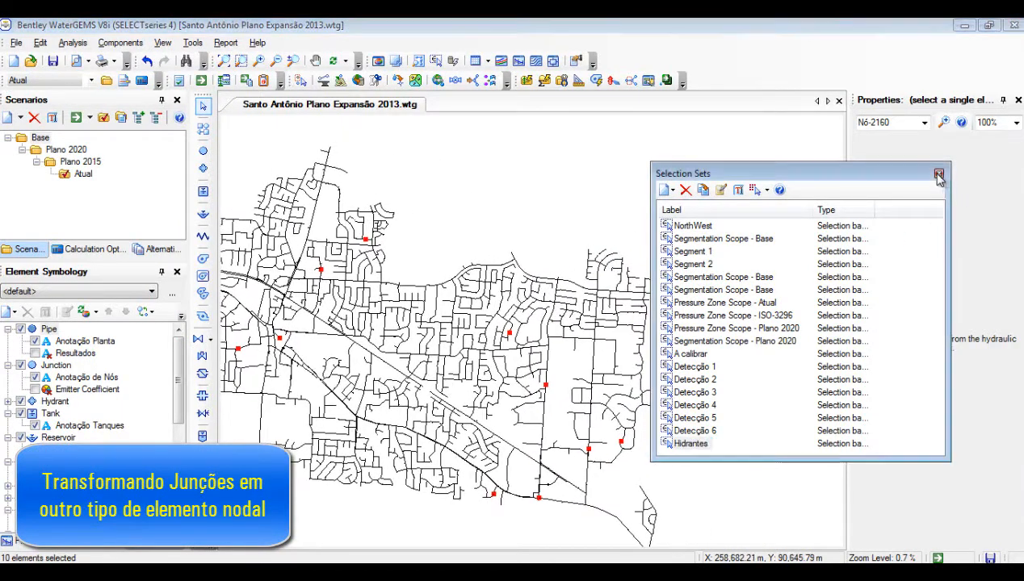
# - Examine the individual junctions of the Hidrantes selection and their connecting pipes across the network
pyautogui.scroll(3, 622, 414)
pyautogui.scroll(5, 622, 414)
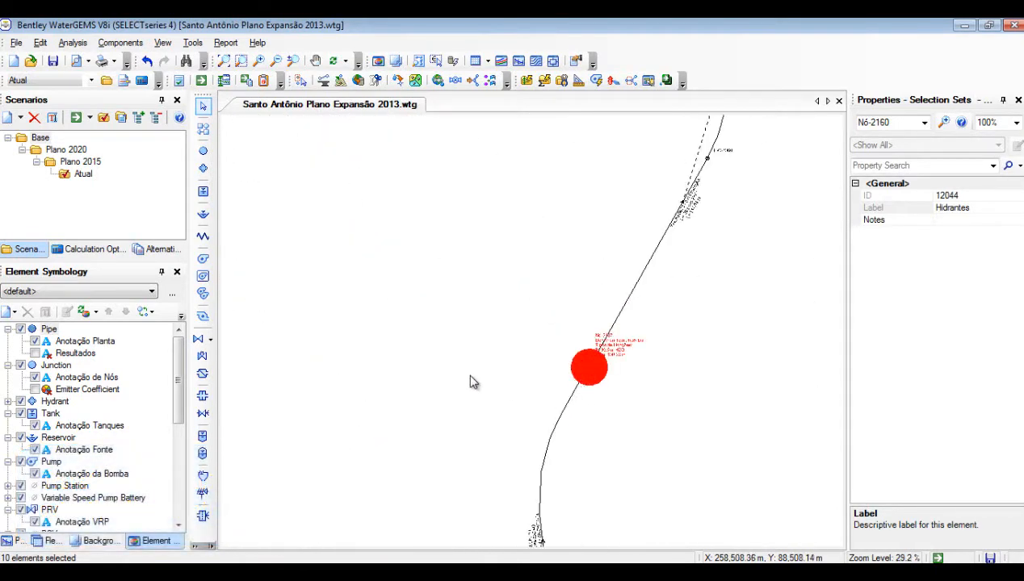
pyautogui.scroll(-5, 628, 370)
pyautogui.scroll(2, 421, 417)
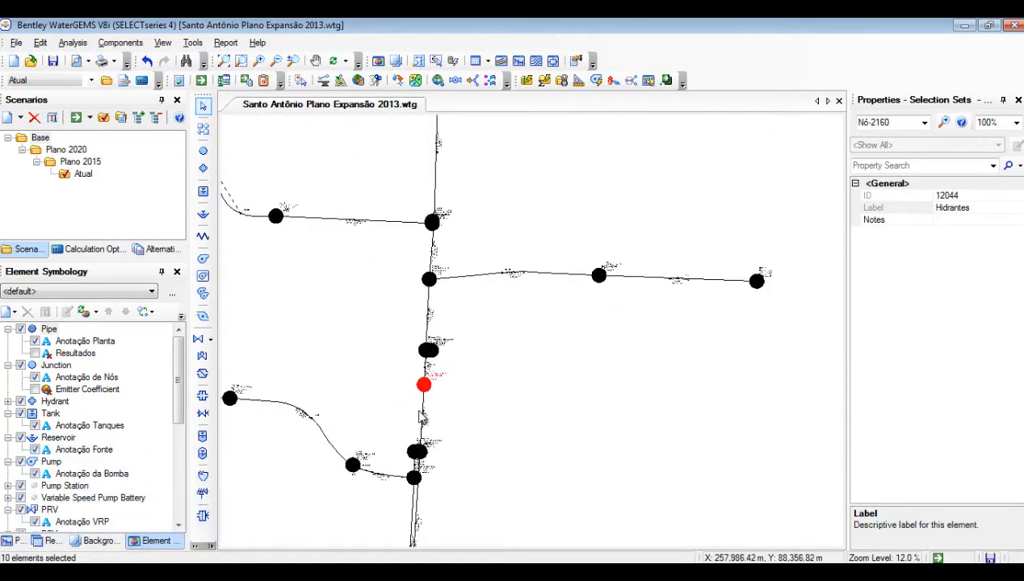
pyautogui.scroll(-4, 421, 412)
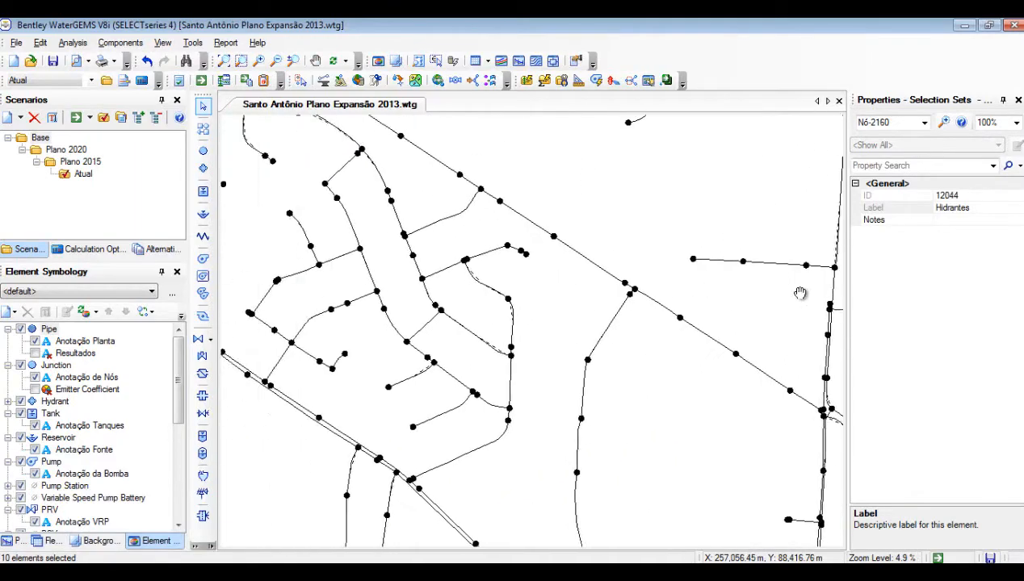
pyautogui.scroll(-4, 675, 313)
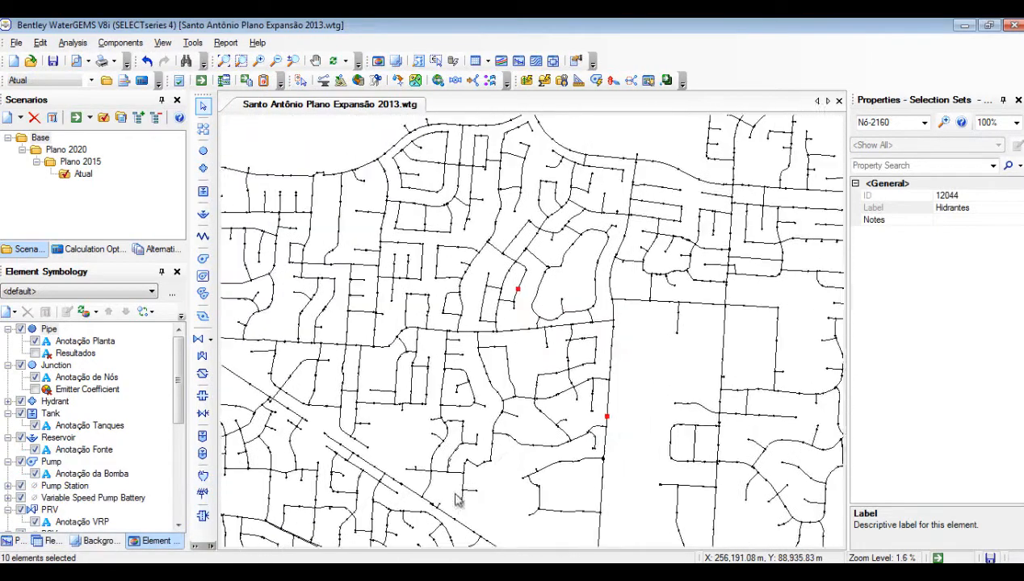
pyautogui.scroll(3, 626, 423)
pyautogui.scroll(6, 549, 408)
pyautogui.scroll(-10, 501, 383)
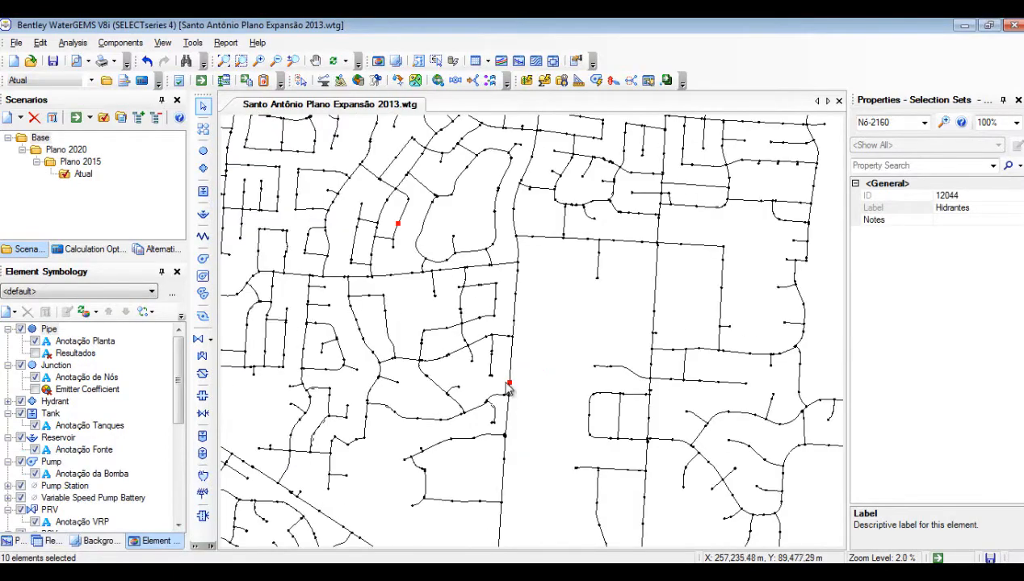
pyautogui.scroll(5, 442, 379)
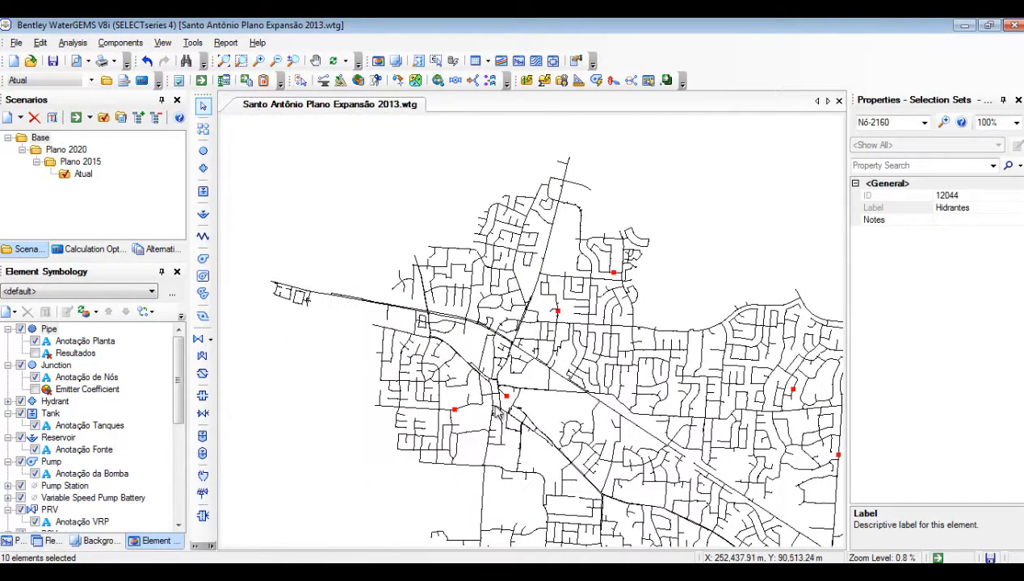
pyautogui.scroll(4, 546, 375)
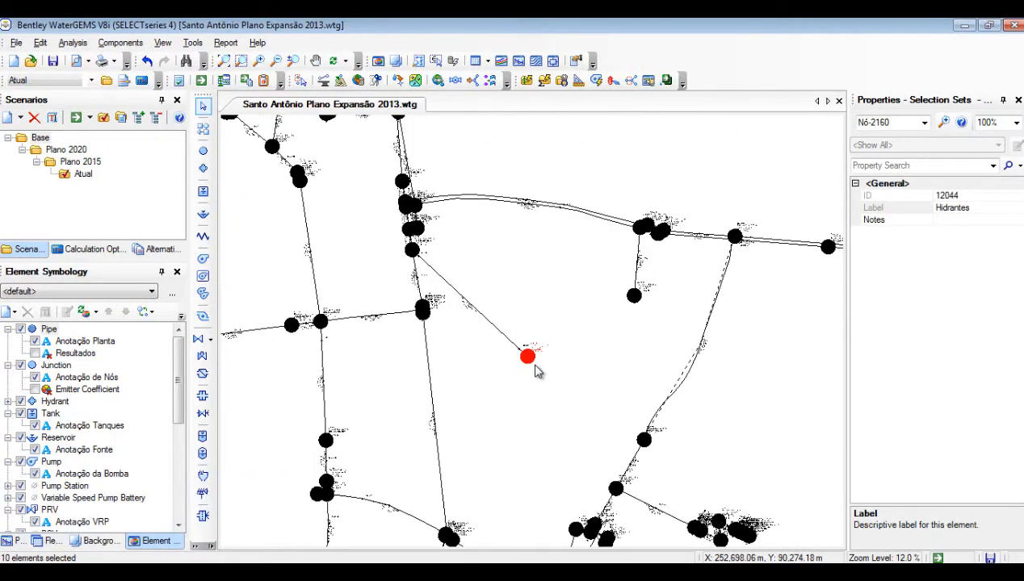
pyautogui.scroll(-10, 535, 371)
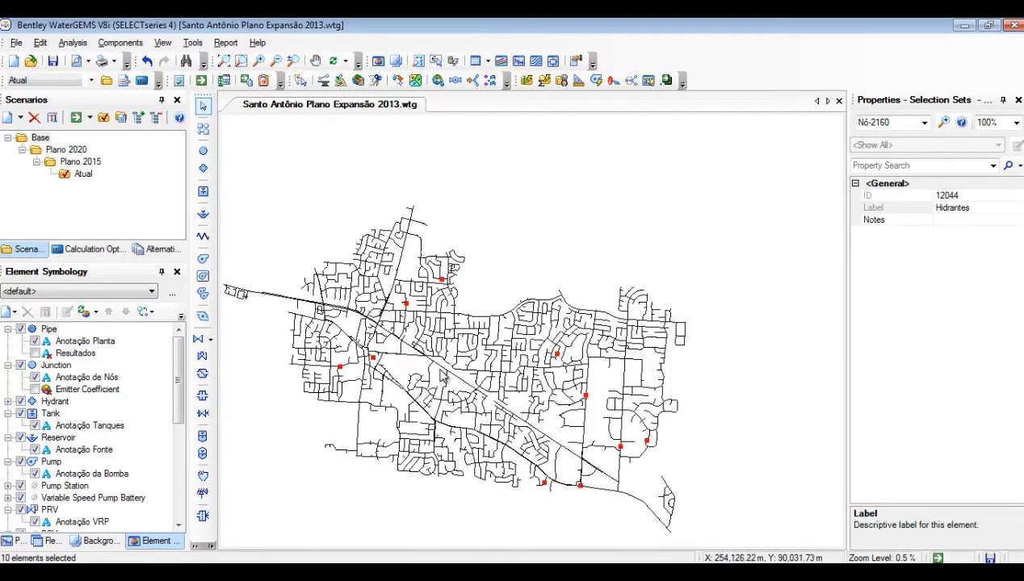
# - Clear the drawing selection and run Batch Morph on the Hidrantes selection set with Hydrant as the new node type, excluding inactive nodes
pyautogui.scroll(-2, 442, 376)
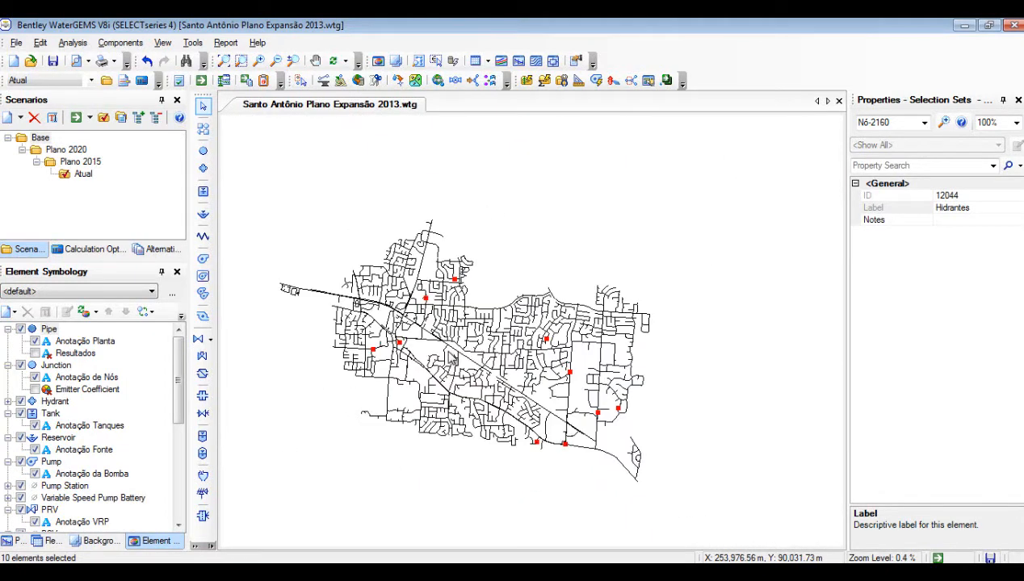
pyautogui.scroll(1, 450, 359)
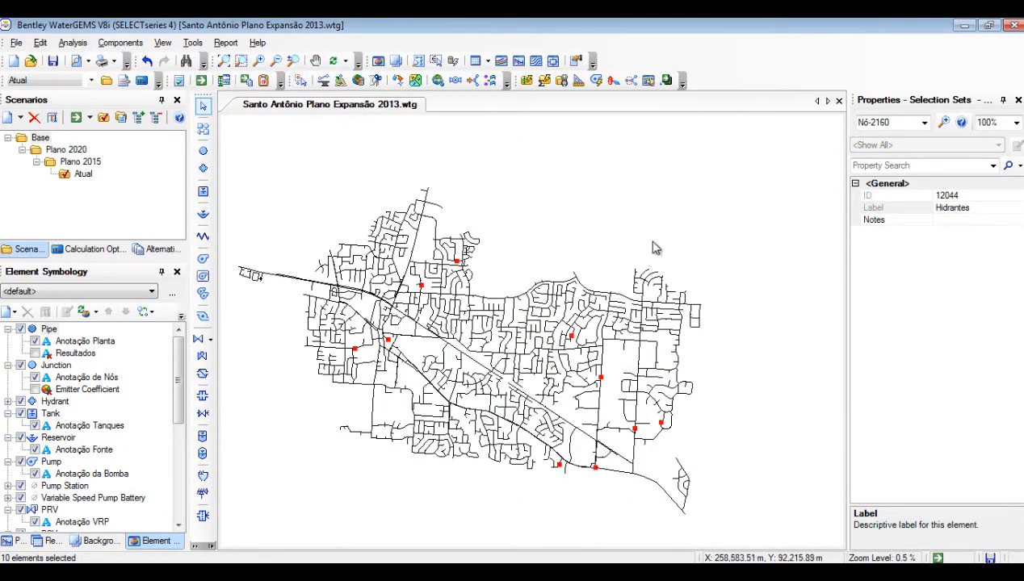
pyautogui.click(592, 194)
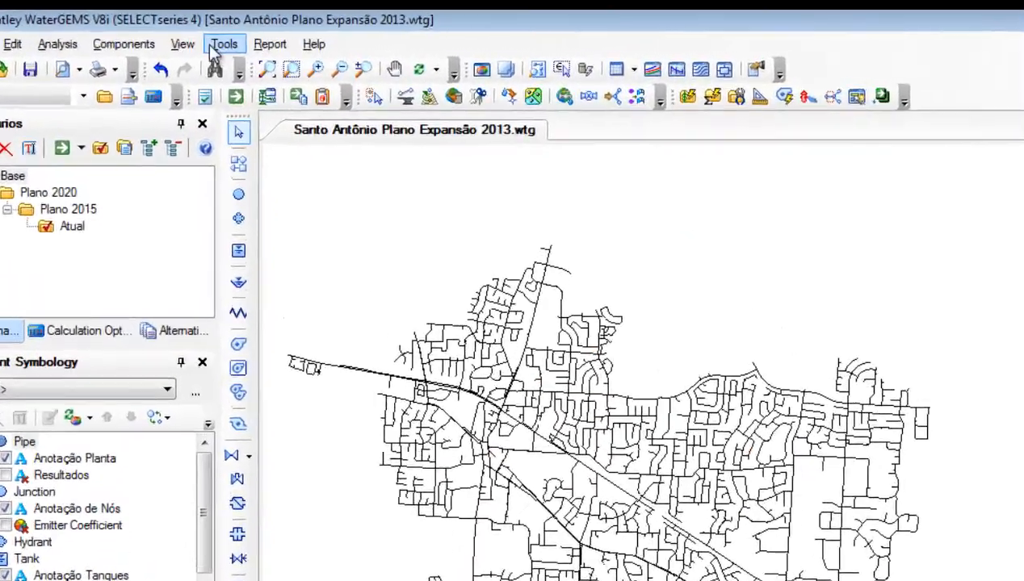
pyautogui.click(192, 43)
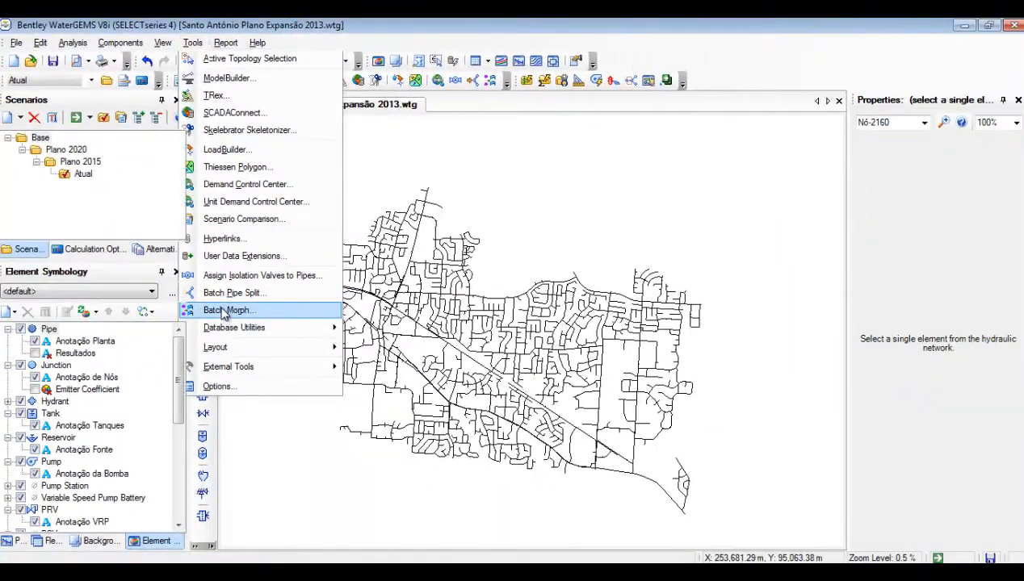
pyautogui.click(225, 311)
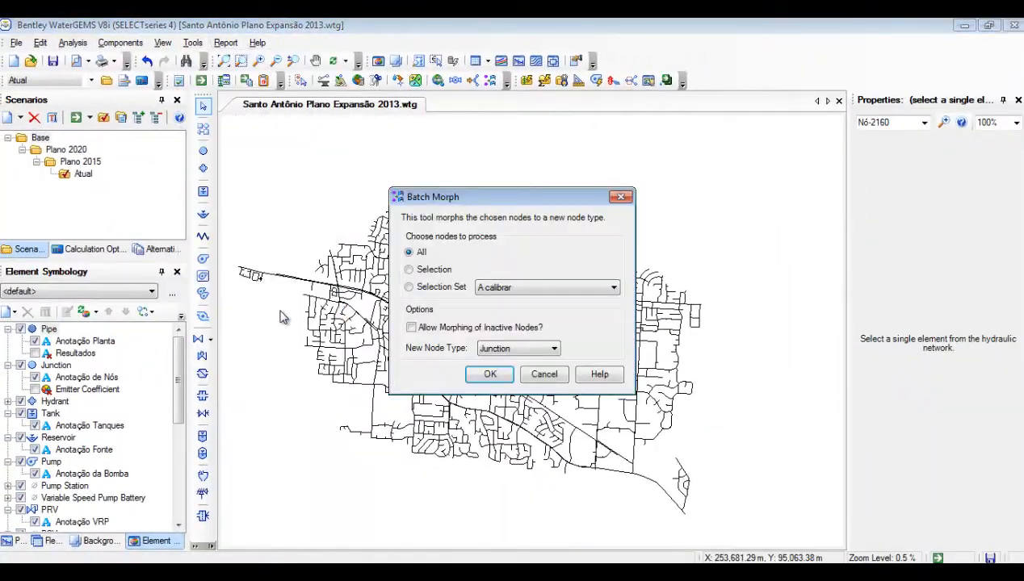
pyautogui.click(539, 288)
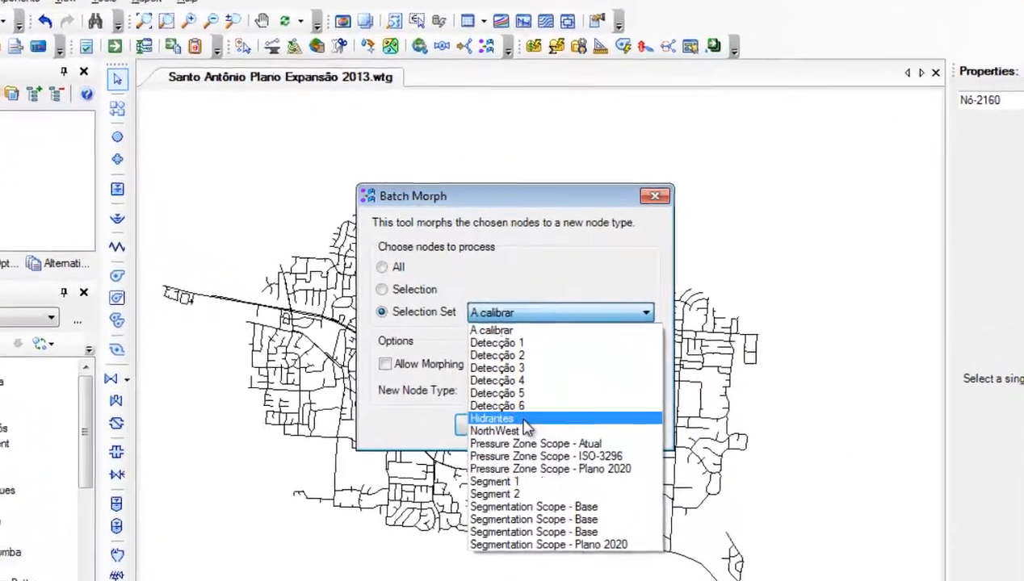
pyautogui.click(525, 420)
pyautogui.click(496, 393)
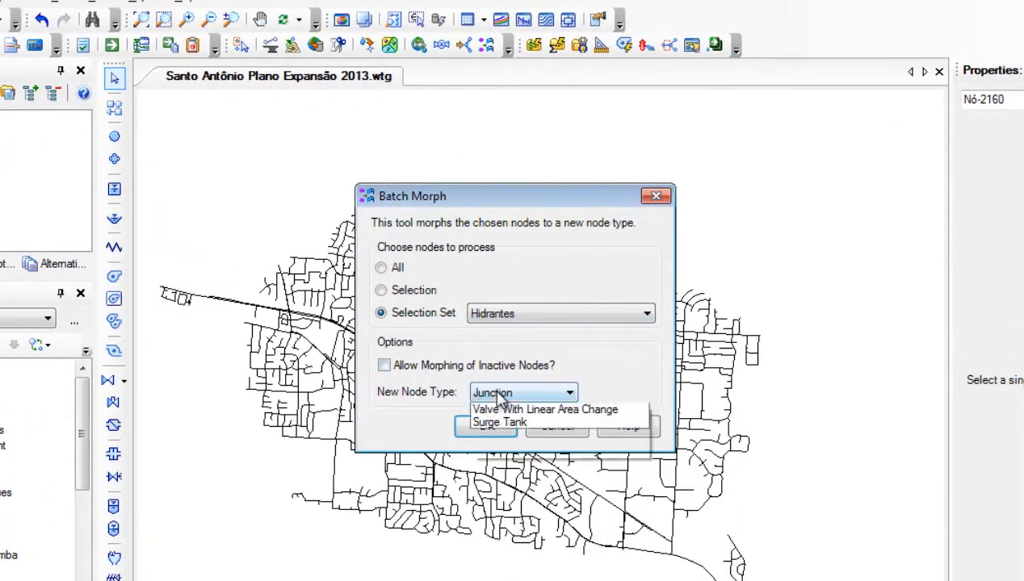
pyautogui.click(489, 421)
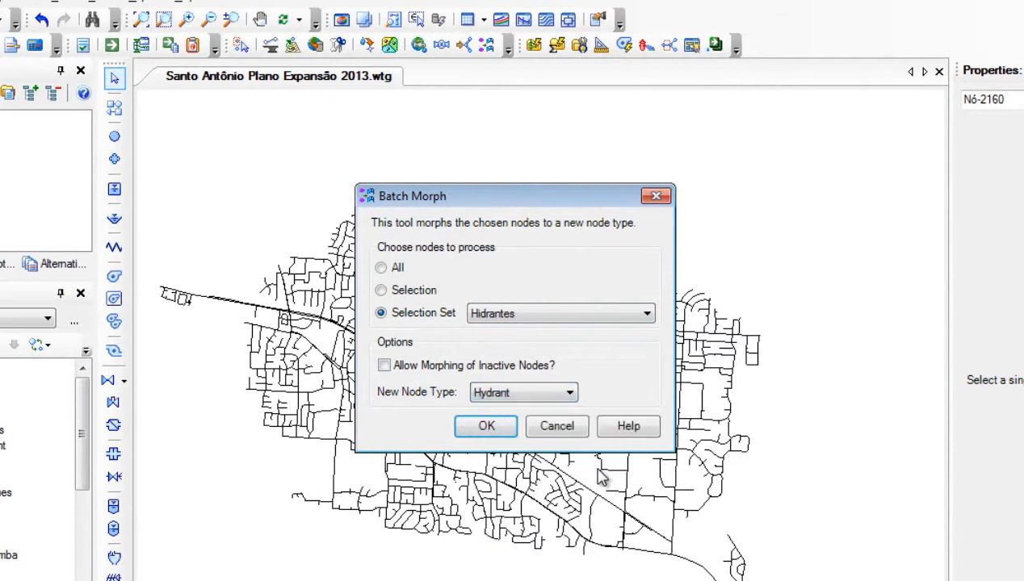
pyautogui.click(486, 426)
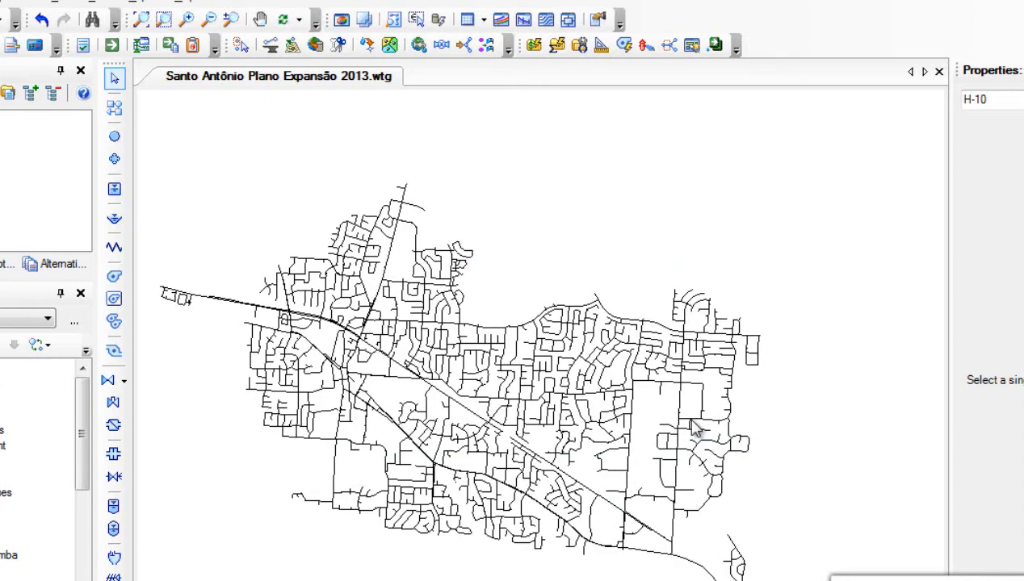
# - Select all hydrant elements in the network by element type
pyautogui.scroll(5, 649, 413)
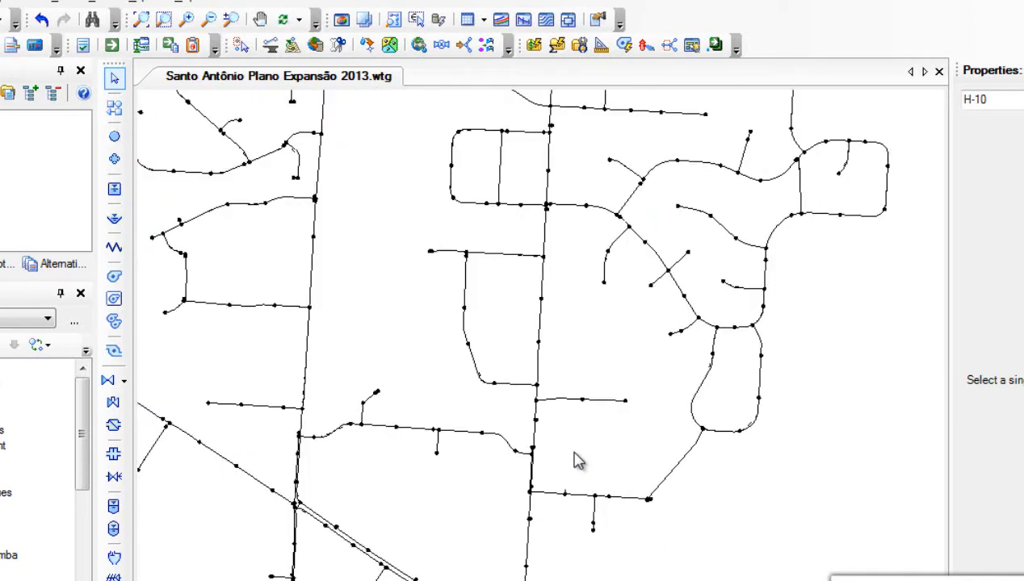
pyautogui.scroll(4, 565, 472)
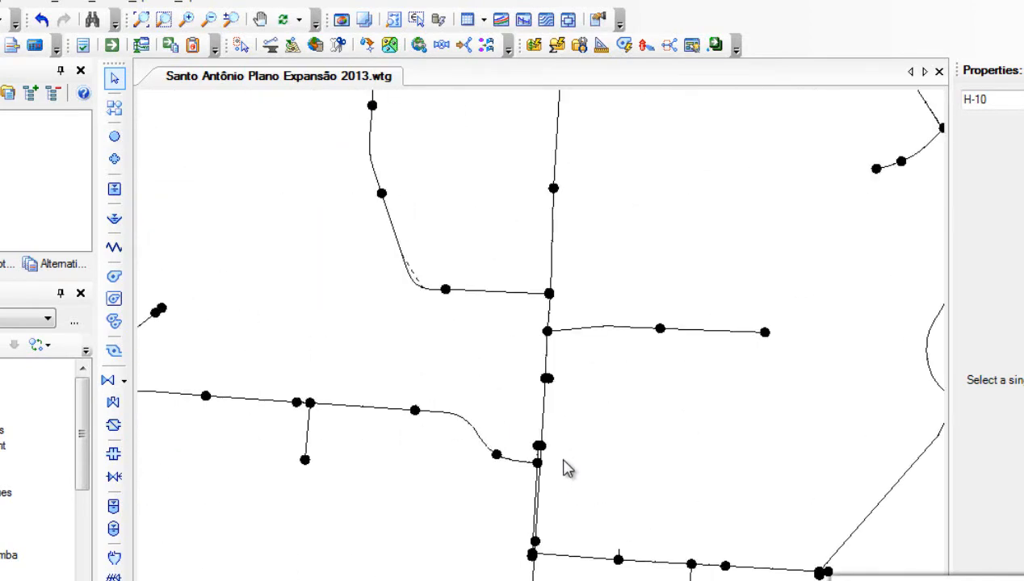
pyautogui.moveTo(543, 366); pyautogui.dragTo(558, 391)
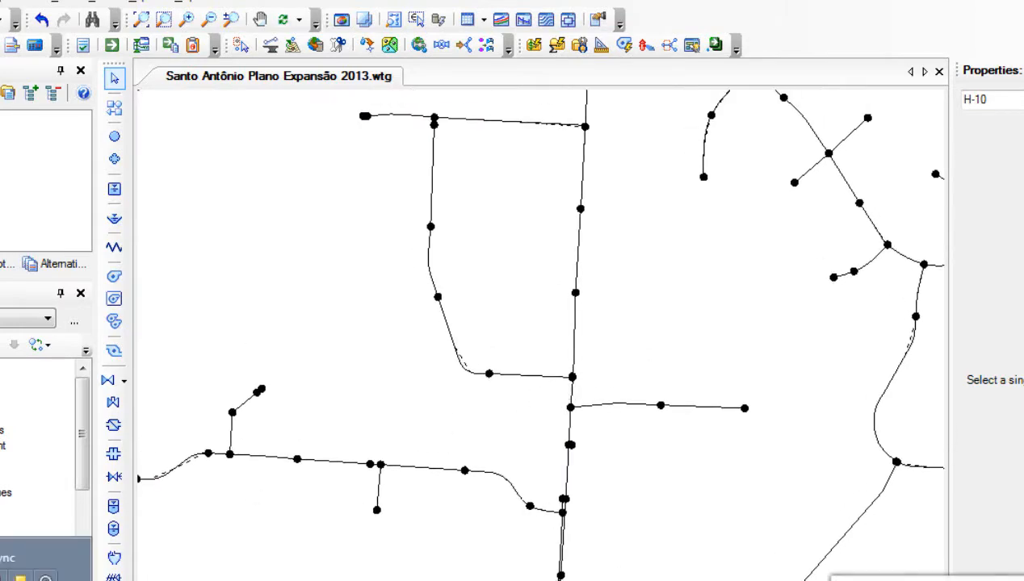
pyautogui.moveTo(465, 328); pyautogui.dragTo(506, 312)
pyautogui.scroll(-2, 455, 333)
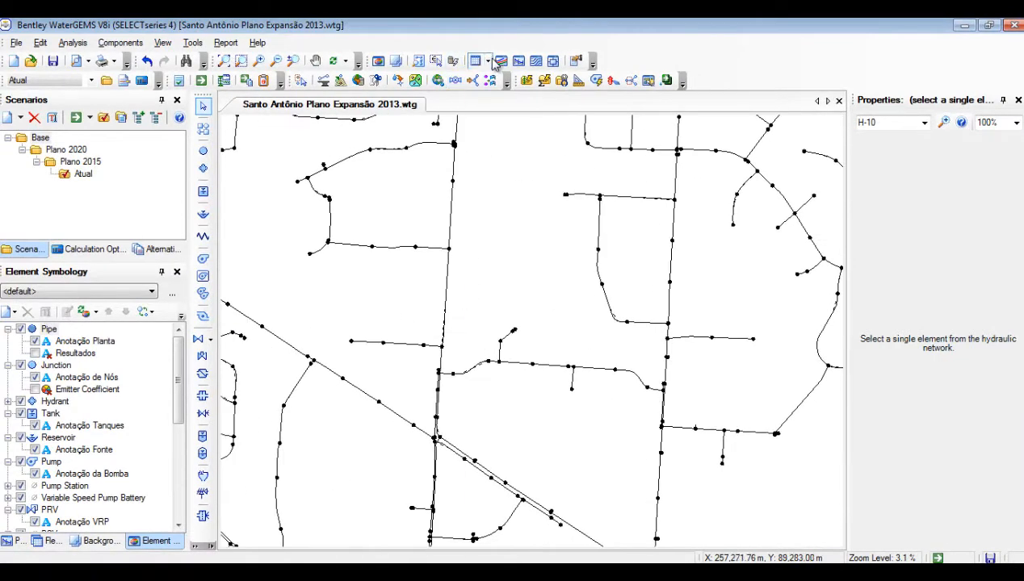
pyautogui.click(488, 60)
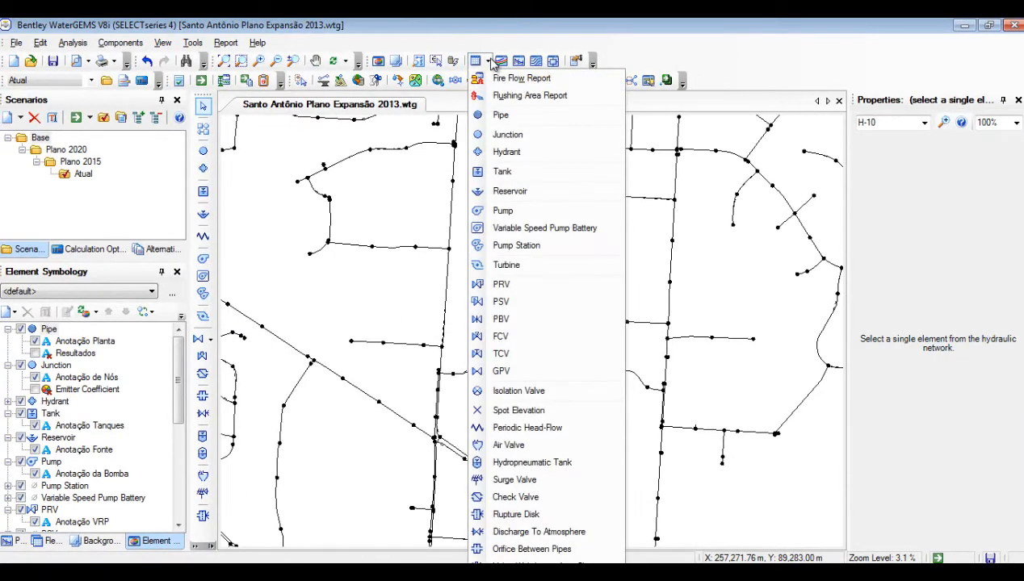
pyautogui.click(42, 44)
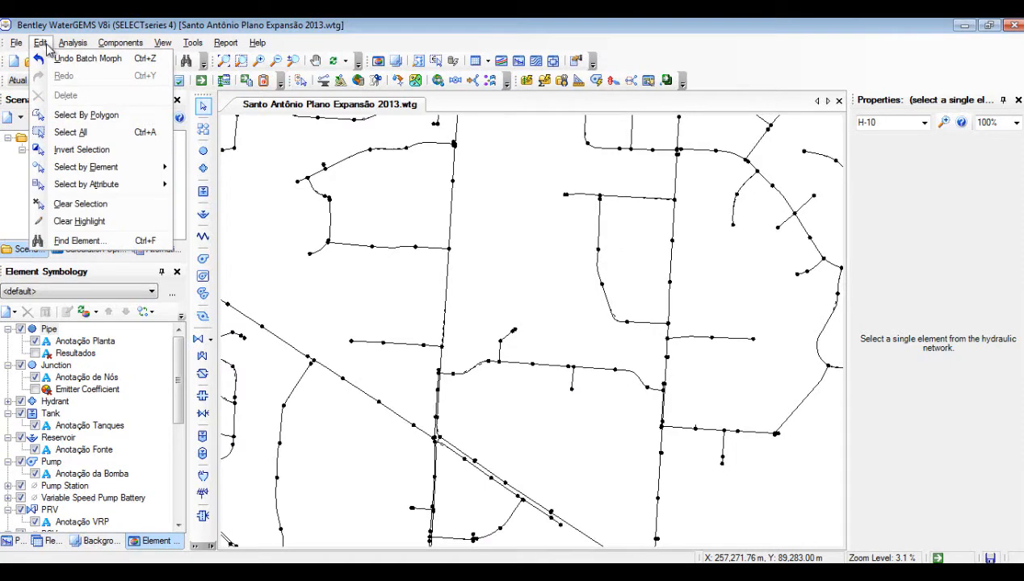
pyautogui.moveTo(96, 167)
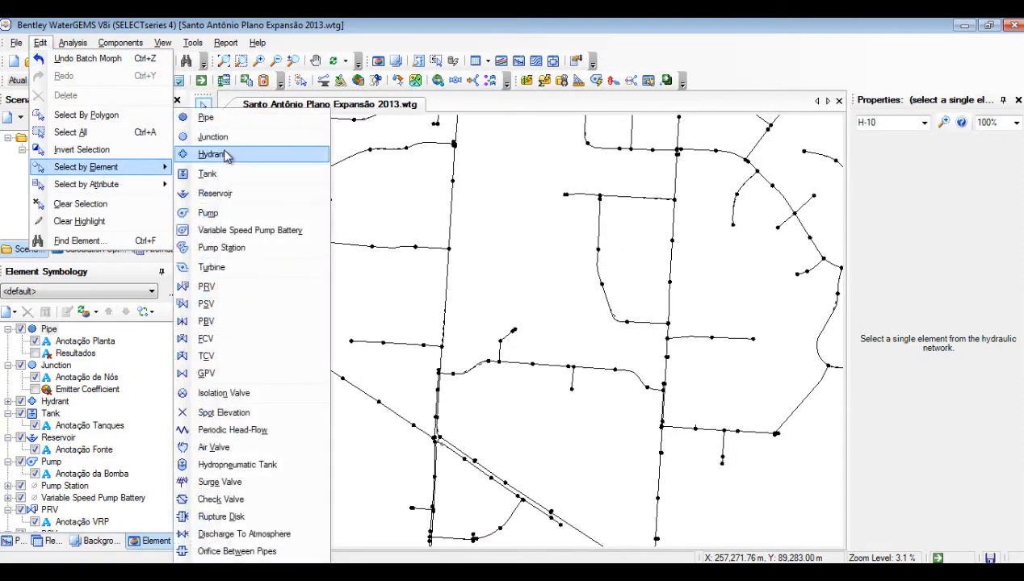
pyautogui.click(226, 155)
# - Examine the selected hydrants across the network, including a close look at the symbol and label of hydrant H-4
pyautogui.scroll(-3, 482, 286)
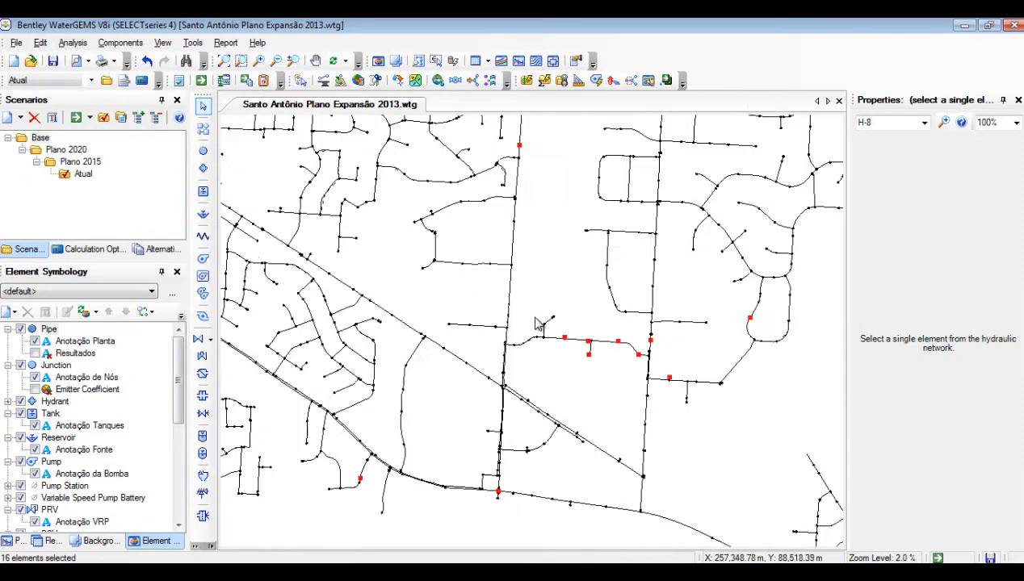
pyautogui.scroll(-5, 539, 323)
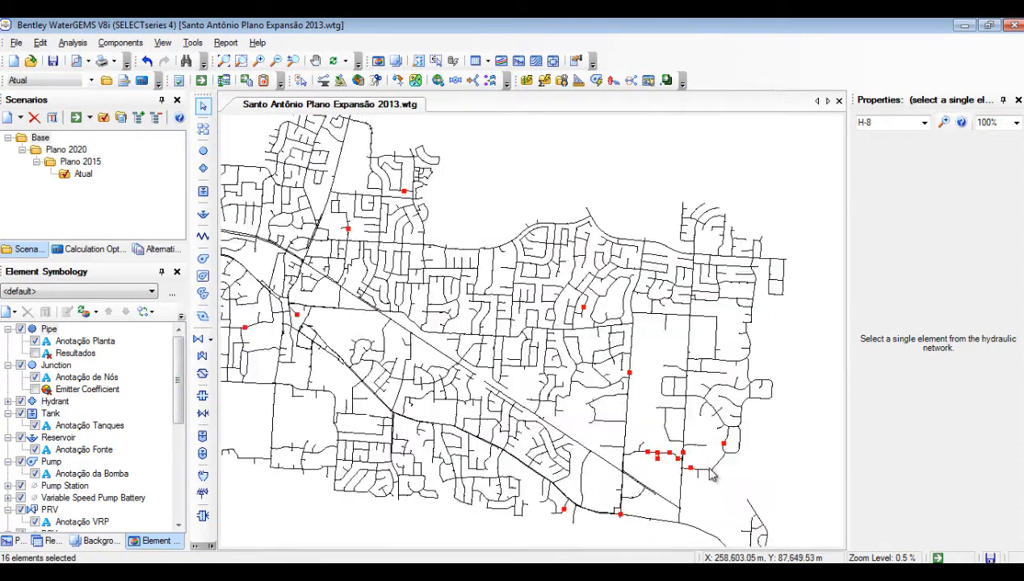
pyautogui.scroll(10, 711, 476)
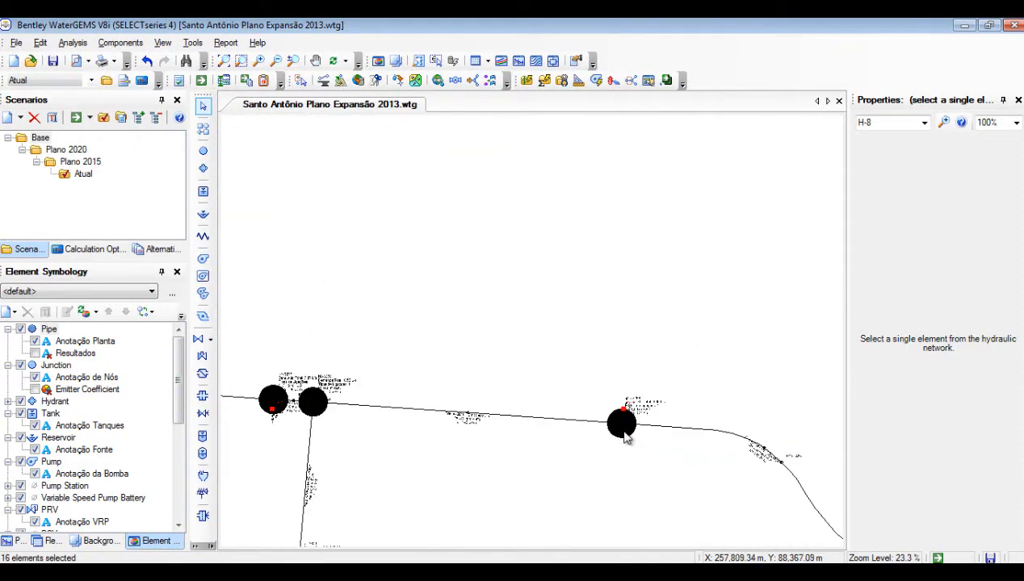
pyautogui.scroll(-8, 623, 436)
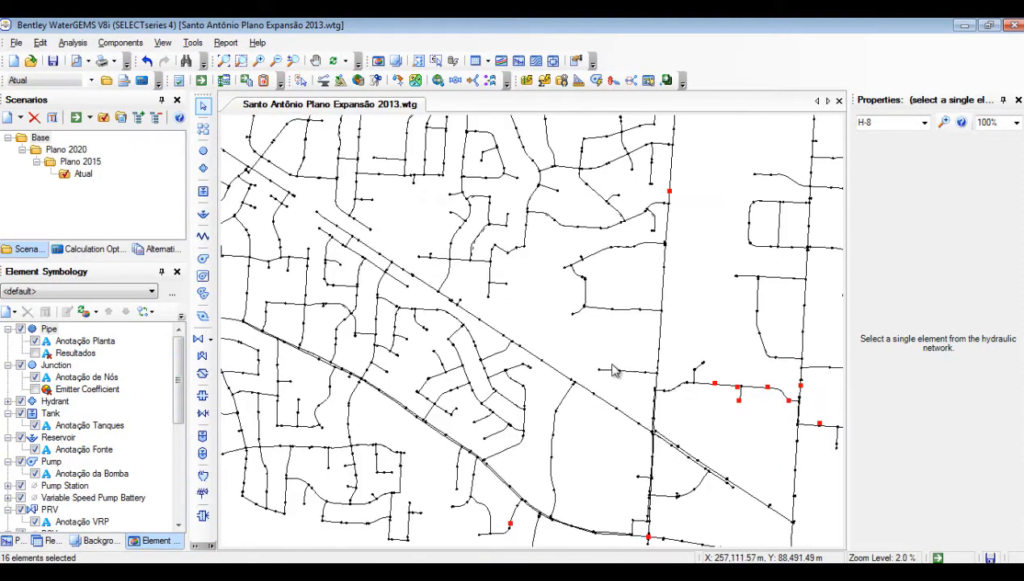
pyautogui.moveTo(471, 293); pyautogui.dragTo(695, 557)
pyautogui.moveTo(395, 291); pyautogui.dragTo(541, 499)
pyautogui.scroll(2, 343, 328)
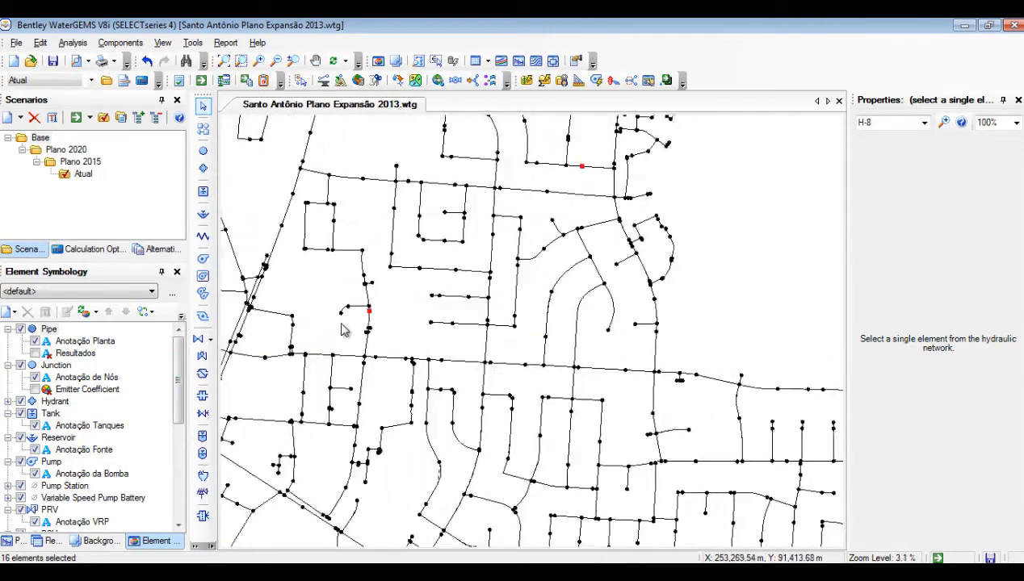
pyautogui.scroll(10, 343, 328)
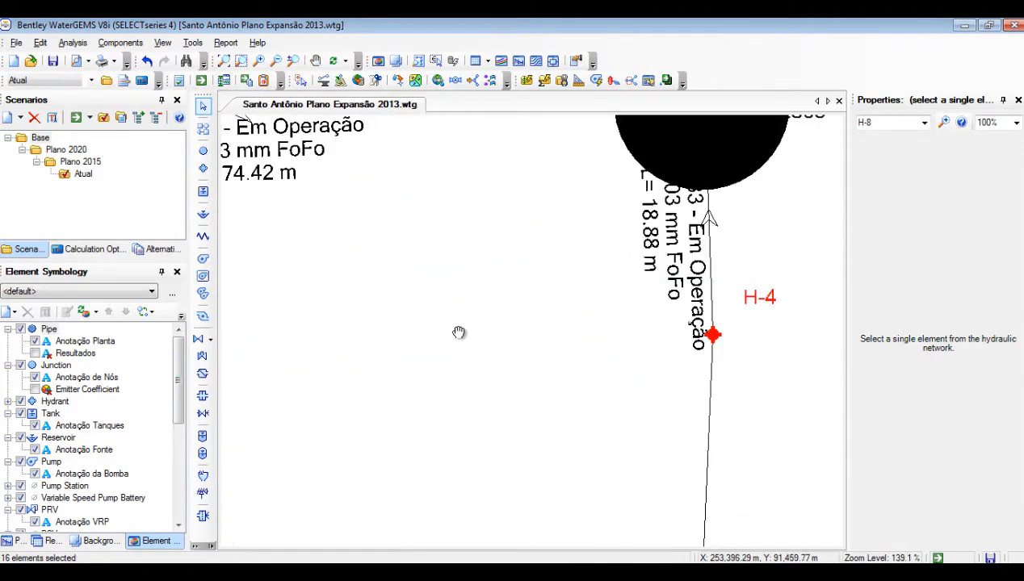
pyautogui.moveTo(459, 332); pyautogui.dragTo(77, 335)
pyautogui.moveTo(431, 353); pyautogui.dragTo(502, 426)
# - Increase the symbol size multiplier in the Hydrant element symbology and clear the hydrant selection to check the larger symbols
pyautogui.click(54, 402)
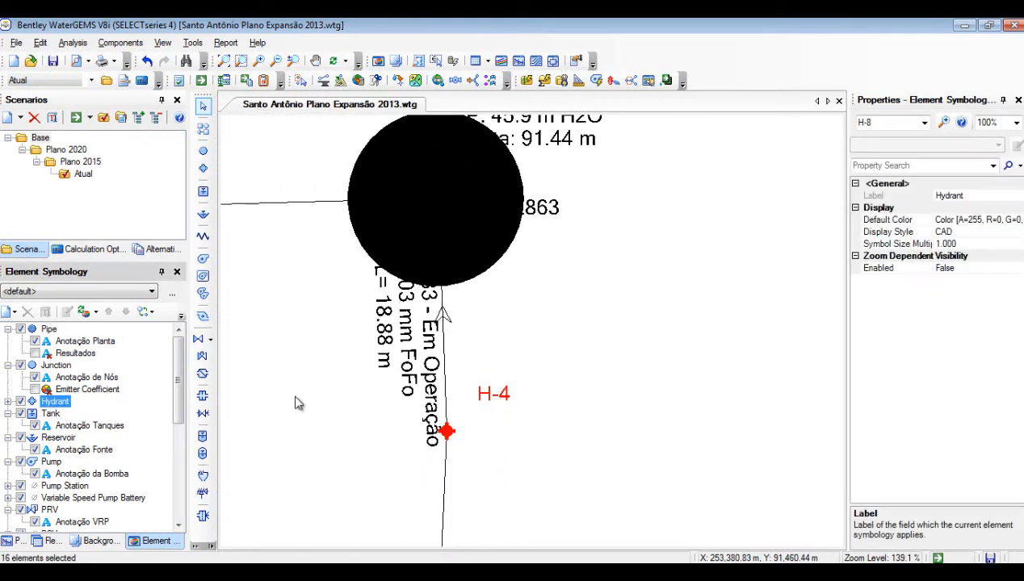
pyautogui.click(973, 244)
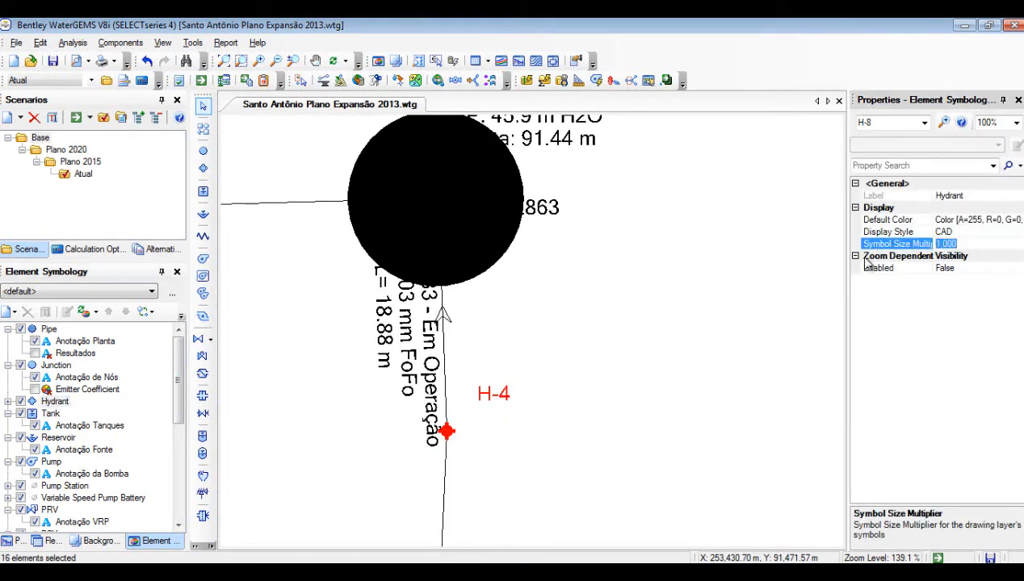
pyautogui.press('Return')
pyautogui.click(570, 373)
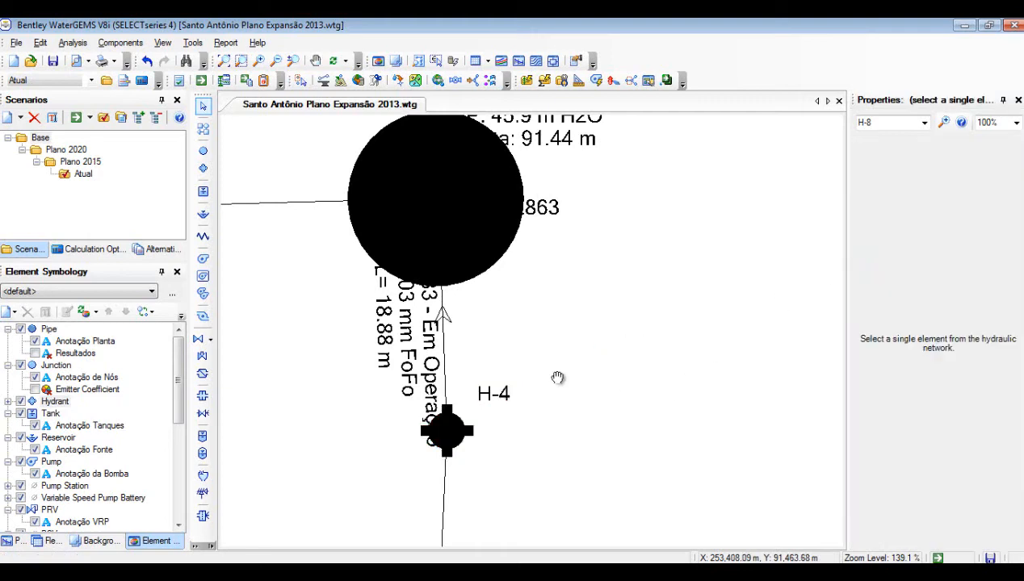
pyautogui.moveTo(557, 377); pyautogui.dragTo(519, 366)
pyautogui.scroll(-5, 508, 368)
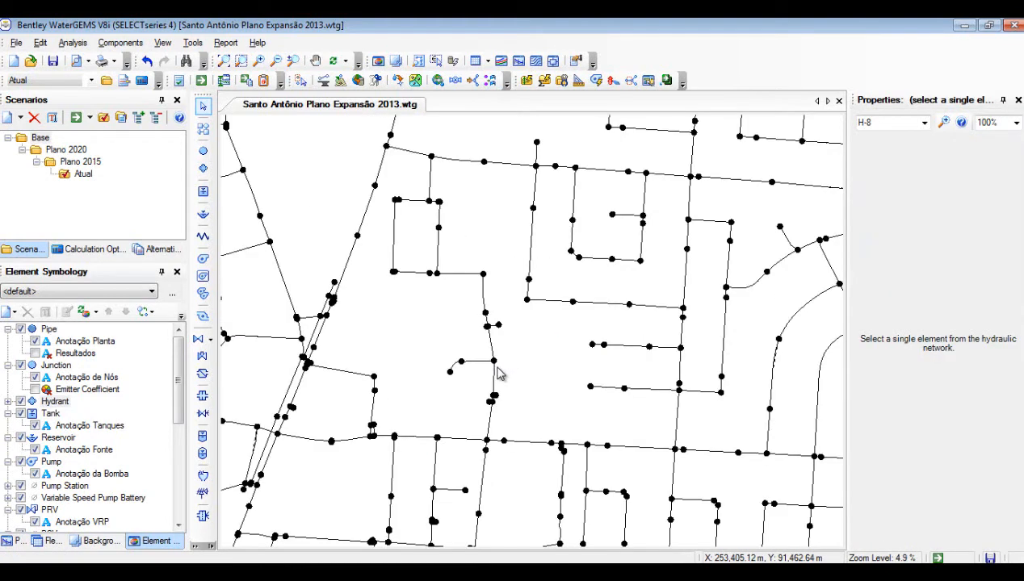